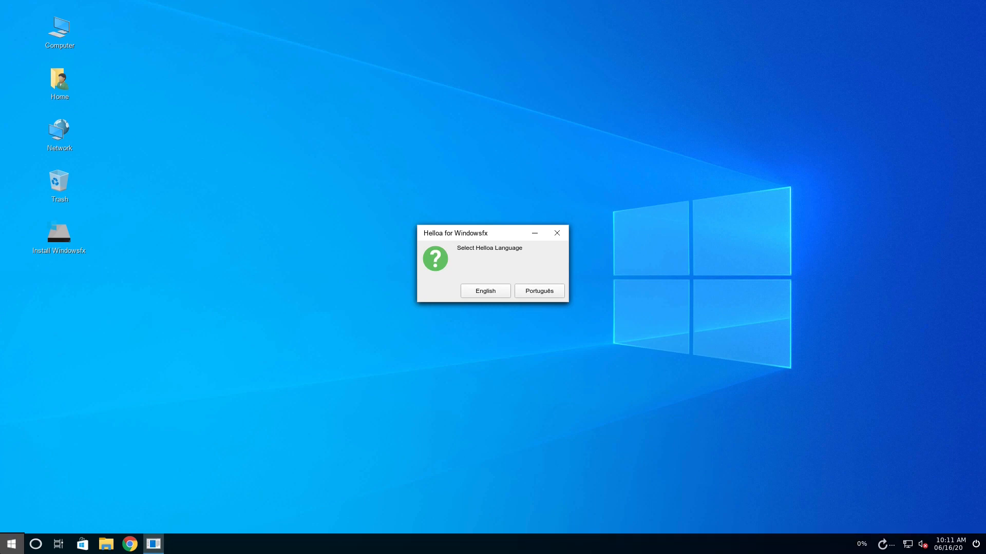
# Look over the application menu and the Home folder in the file manager, closing both again.
pyautogui.click(11, 543)
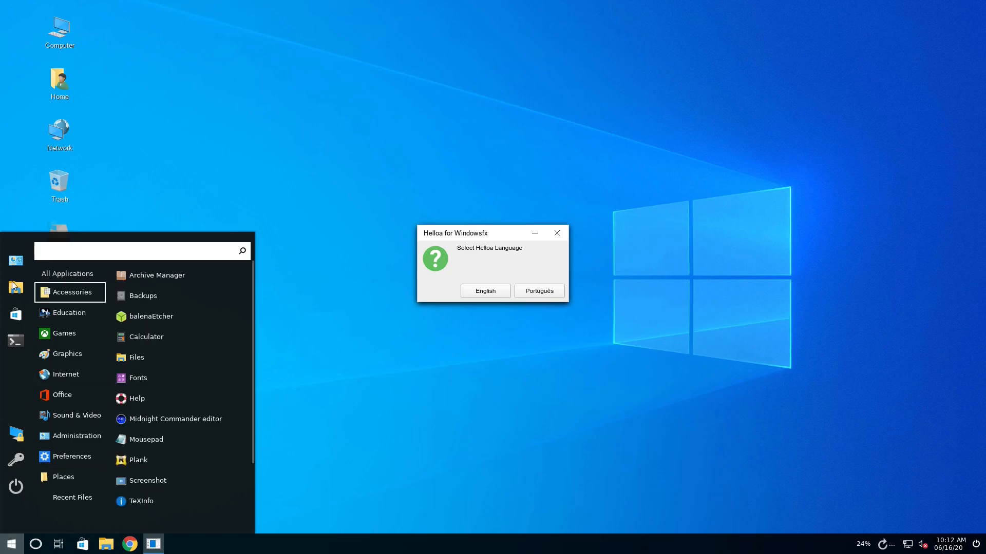
pyautogui.click(11, 543)
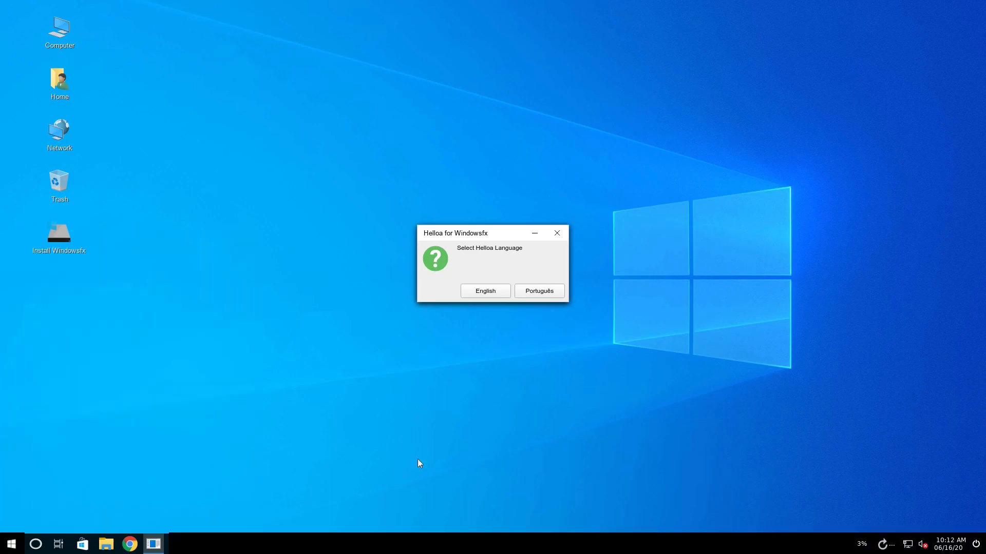
pyautogui.click(106, 544)
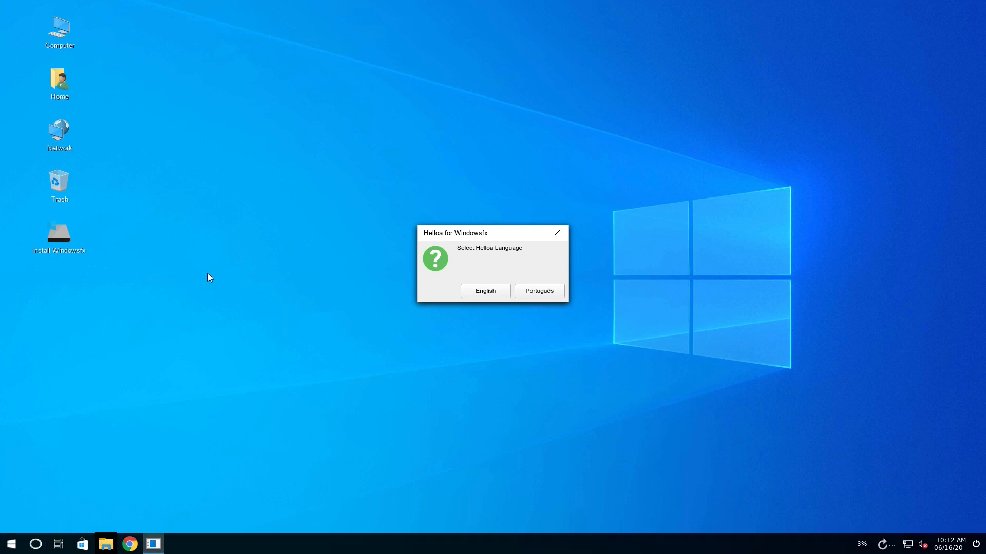
pyautogui.moveTo(801, 236); pyautogui.dragTo(441, 150)
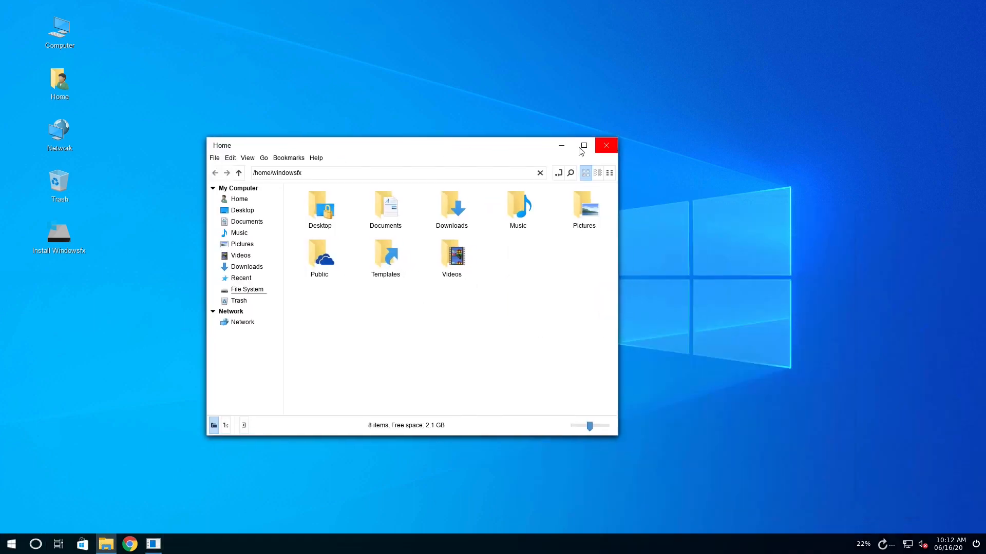
pyautogui.click(606, 145)
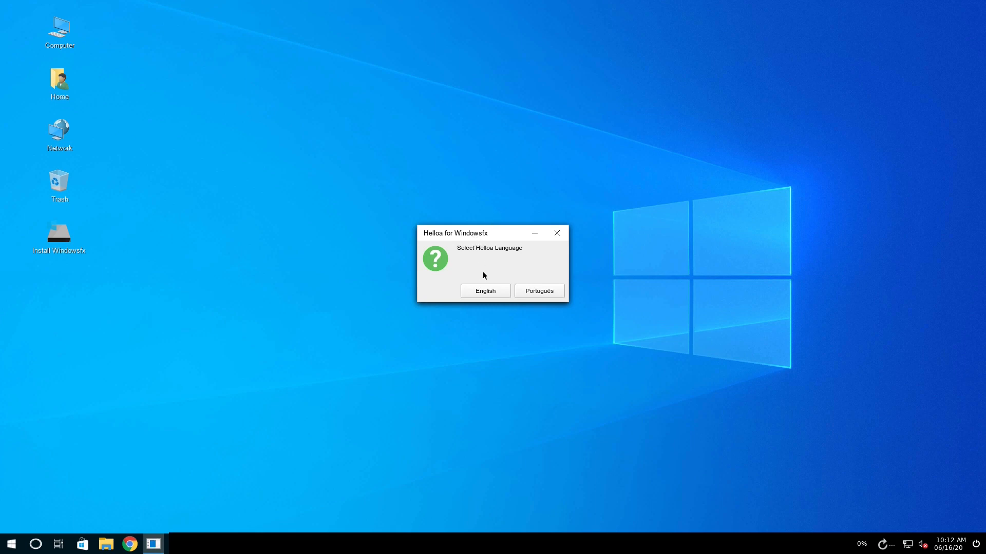
# Set the Helloa language to English, accepting the language notice, and start the Windowsfx installer.
pyautogui.click(464, 292)
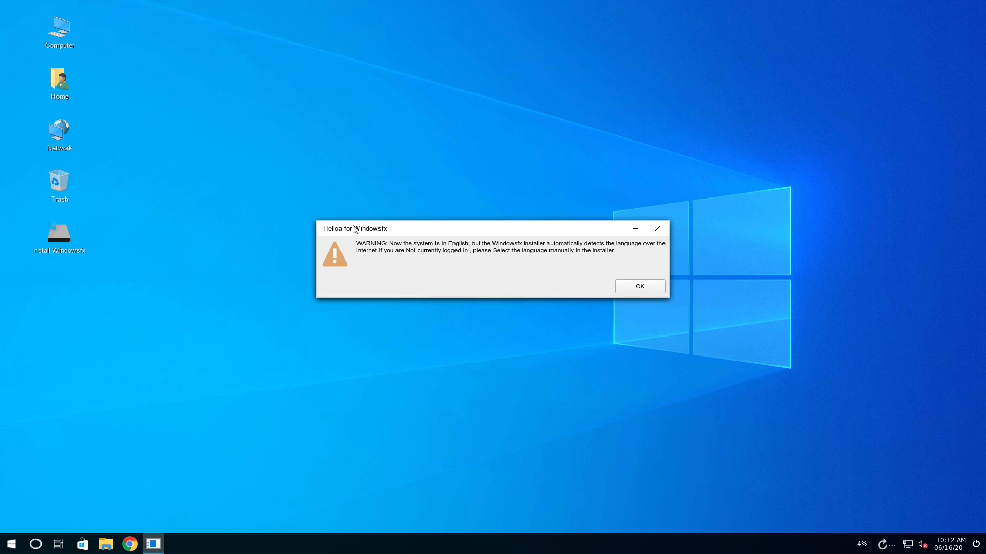
pyautogui.click(637, 287)
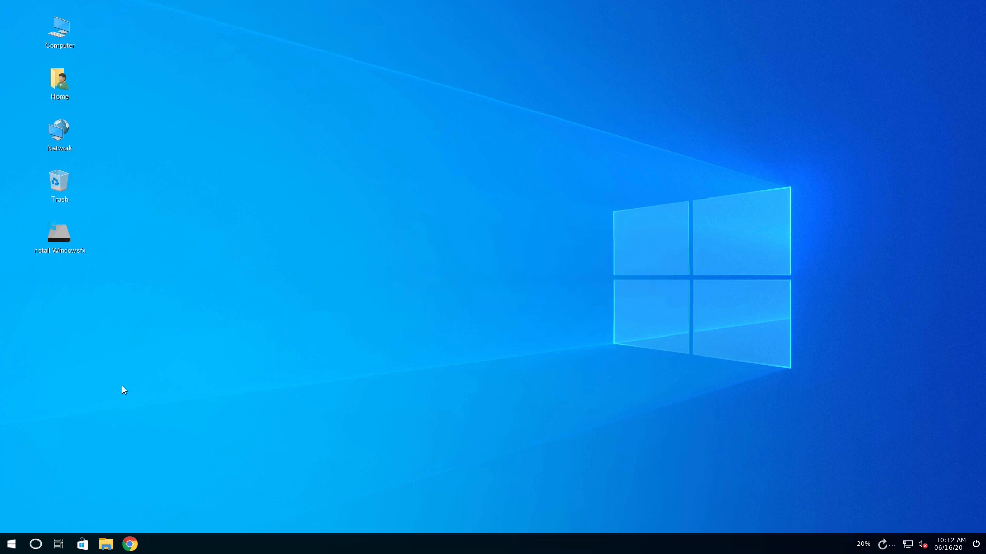
pyautogui.click(61, 233)
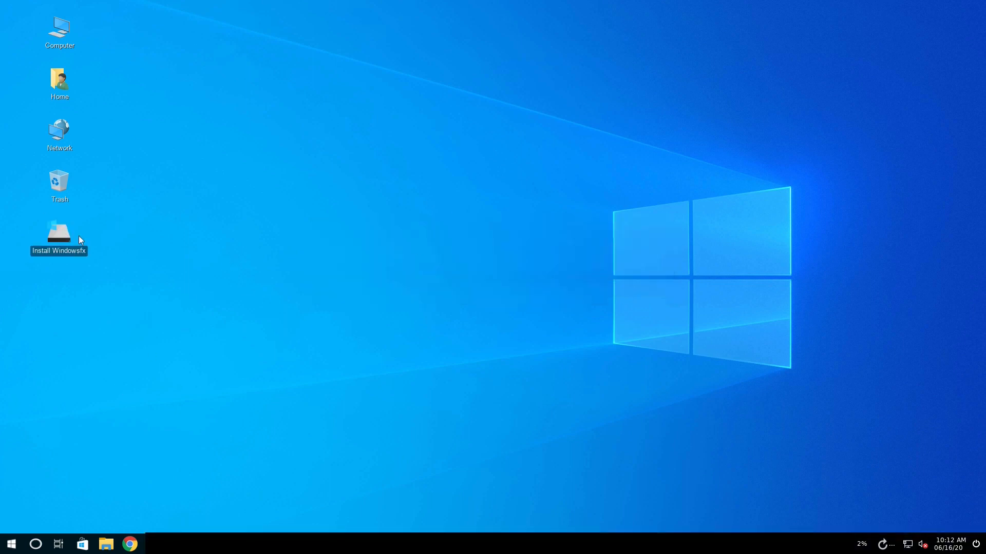
pyautogui.doubleClick(64, 234)
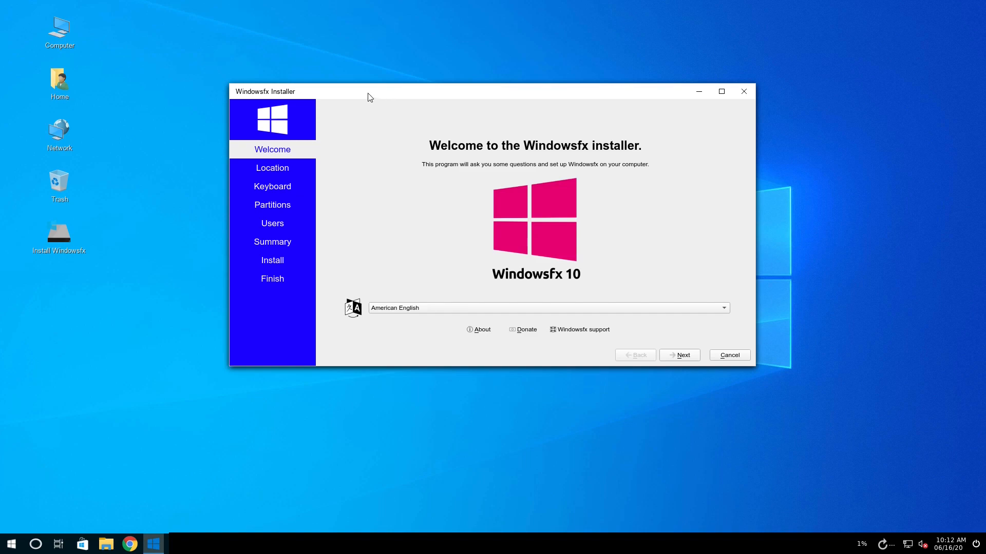
# View the languages offered on the installer's Welcome page without choosing another one.
pyautogui.moveTo(368, 94); pyautogui.dragTo(294, 124)
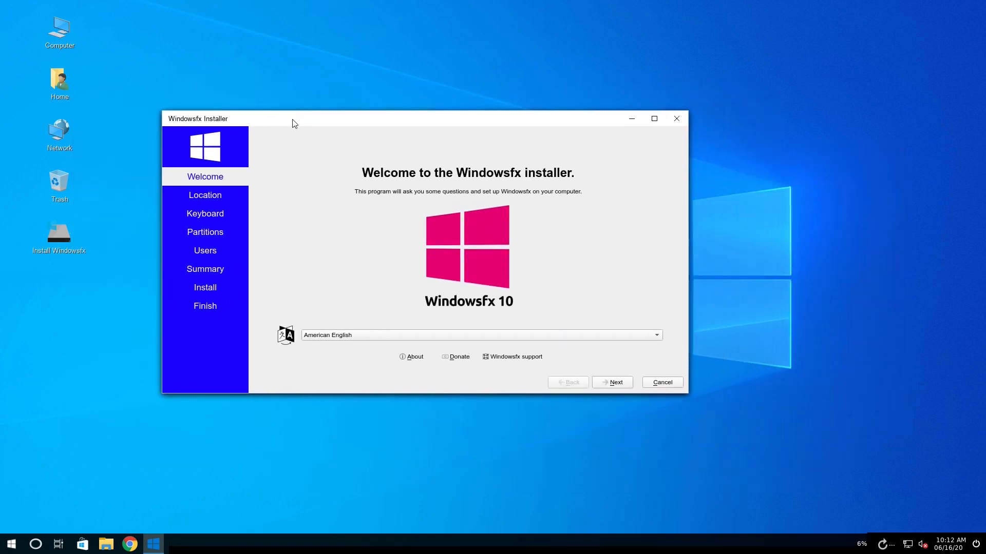
pyautogui.click(331, 337)
pyautogui.click(245, 238)
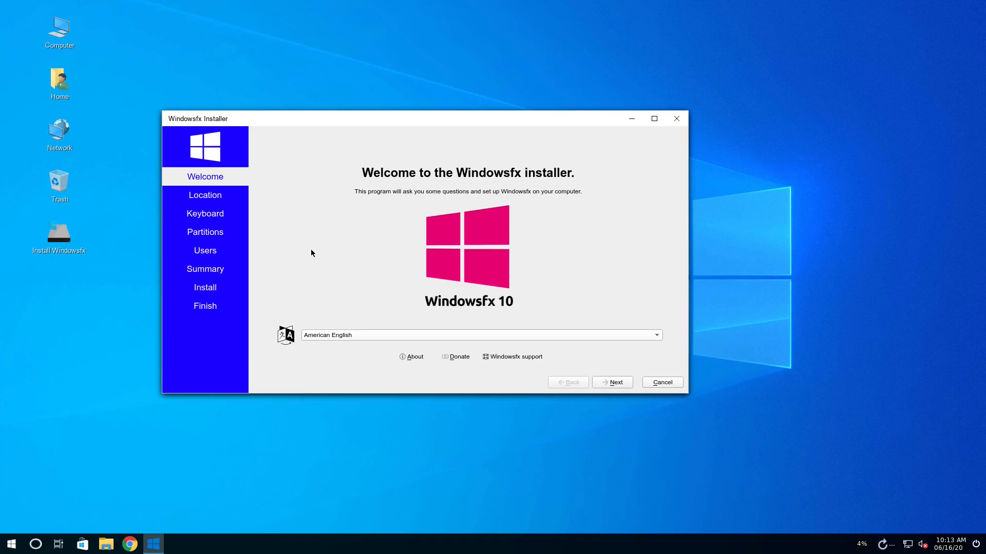
pyautogui.moveTo(427, 128); pyautogui.dragTo(476, 140)
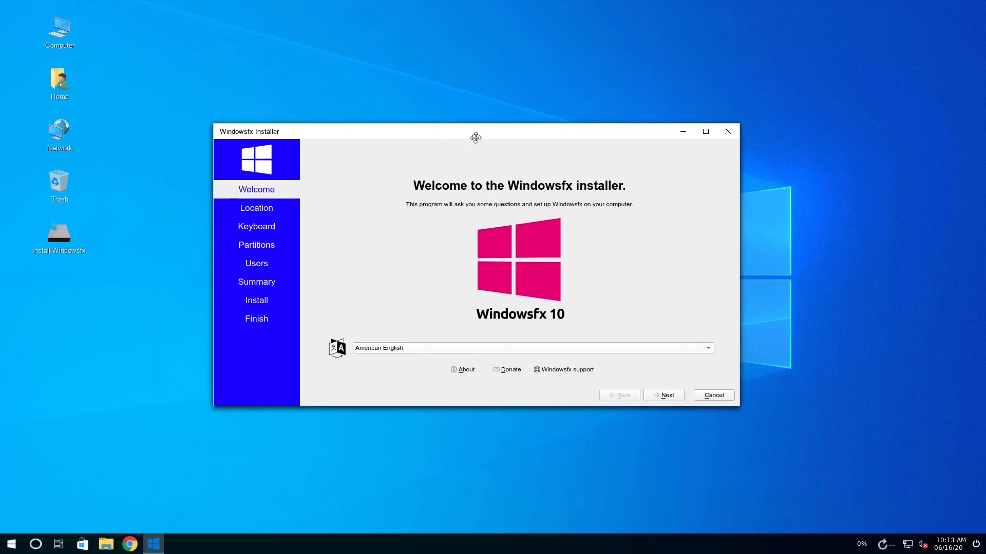
pyautogui.click(407, 348)
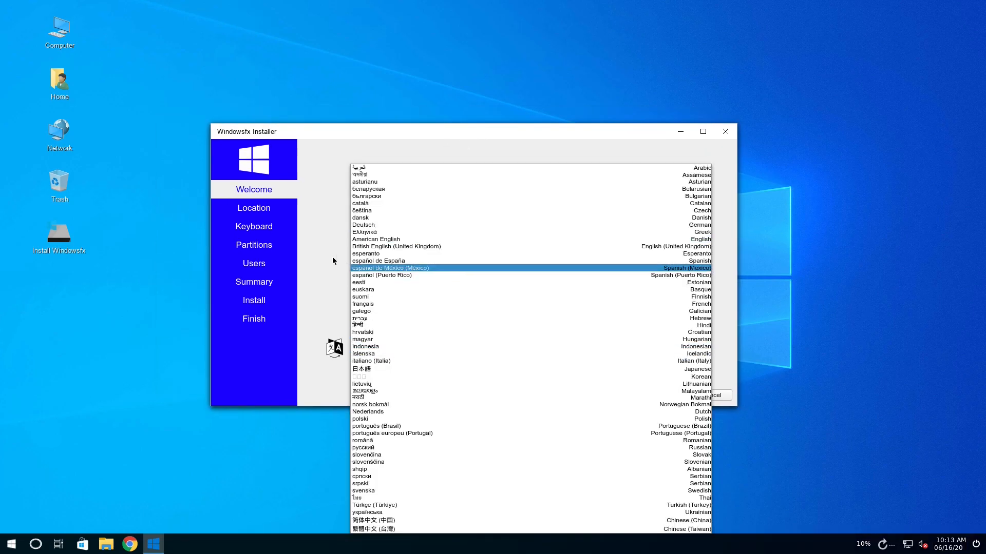
pyautogui.click(289, 276)
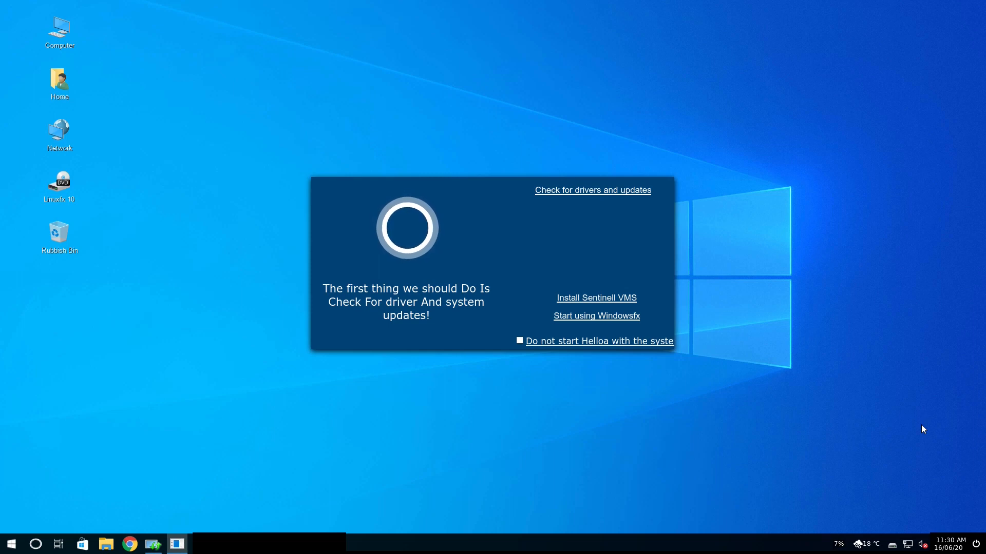
# Change the desktop background to DarkWindows.jpg from the wallpapers folder and close the Backgrounds window.
pyautogui.rightClick(216, 403)
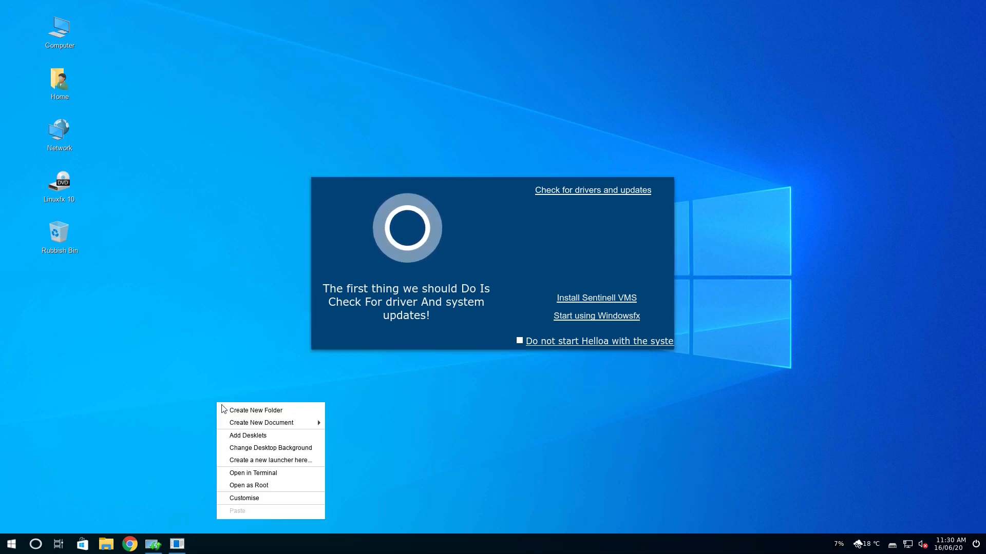
pyautogui.click(260, 451)
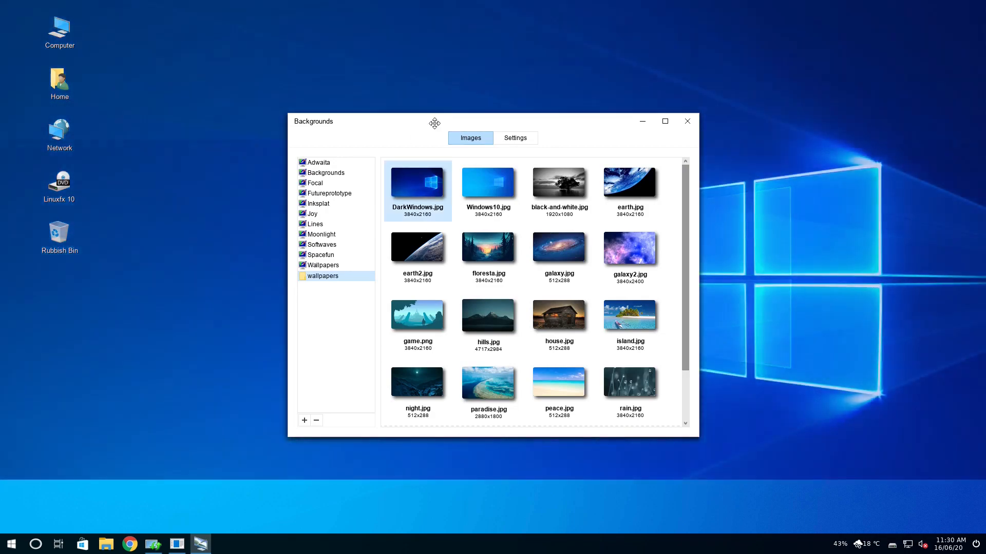
pyautogui.moveTo(434, 121); pyautogui.dragTo(297, 188)
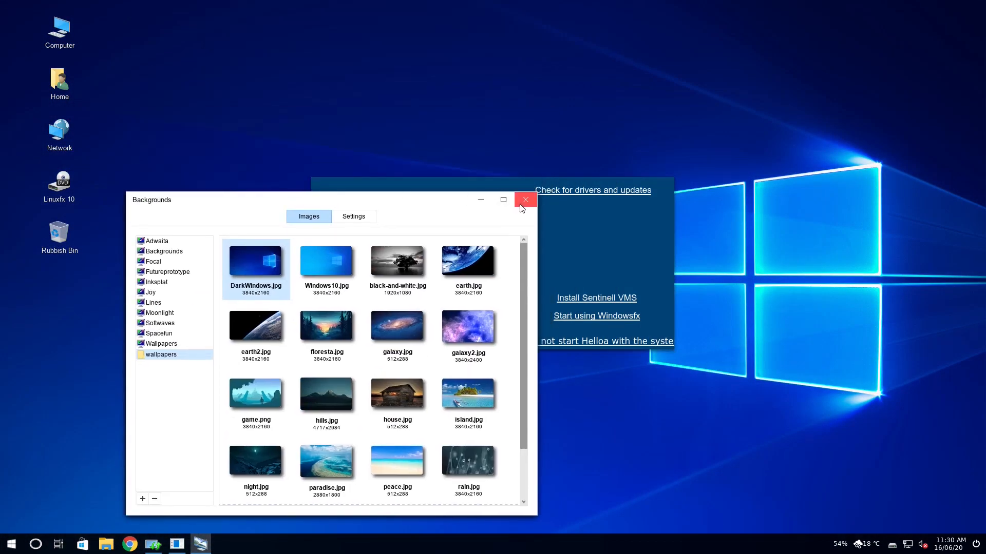
pyautogui.click(523, 199)
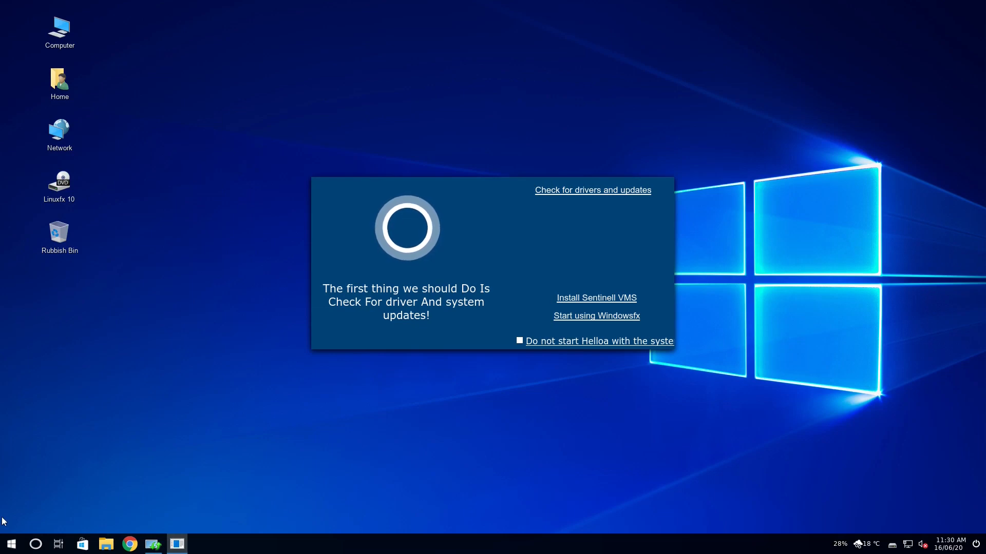
# Look over the installed applications in the application menu and the calendar behind the clock.
pyautogui.click(12, 544)
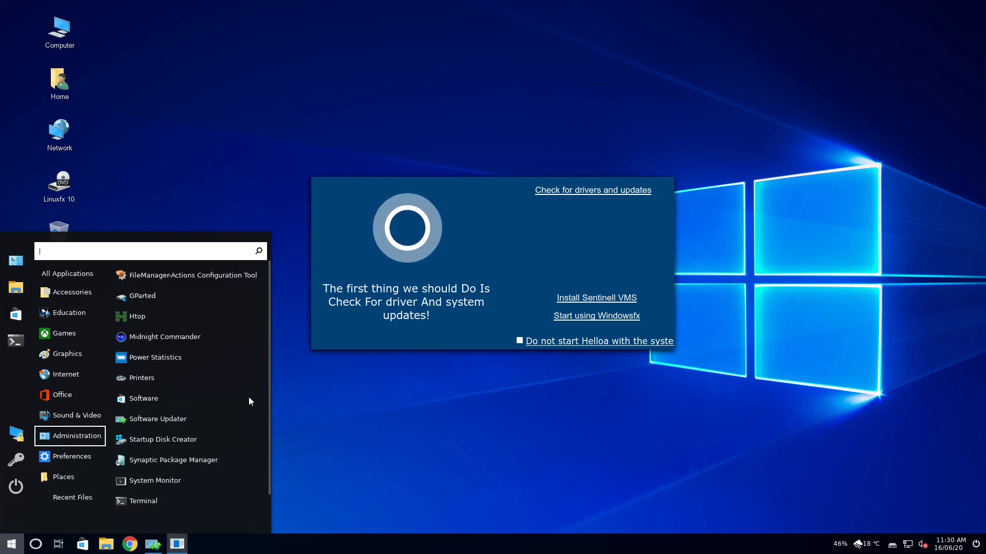
pyautogui.click(403, 443)
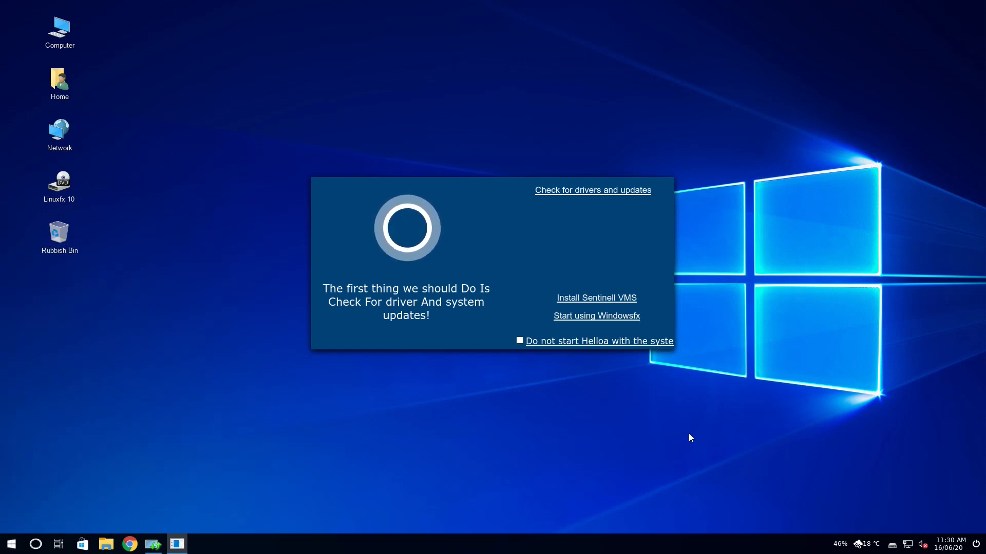
pyautogui.click(949, 544)
pyautogui.click(950, 544)
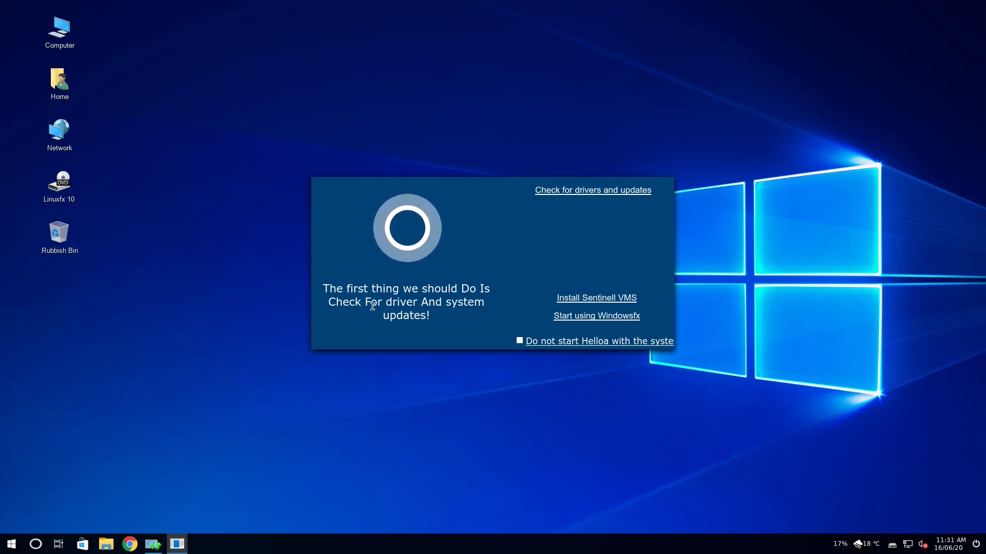
# View the overview of all workspaces and return to Workspace 1.
pyautogui.click(58, 543)
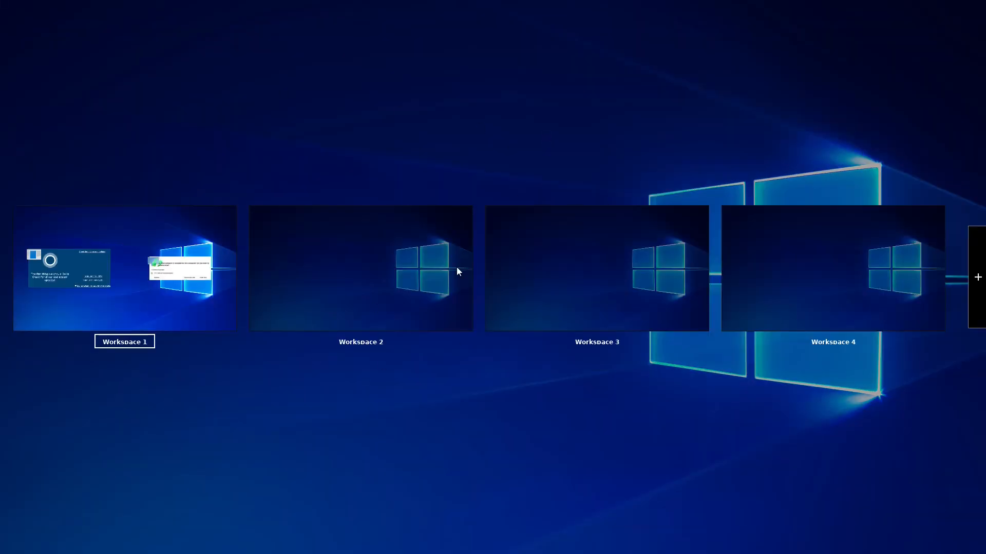
pyautogui.click(142, 253)
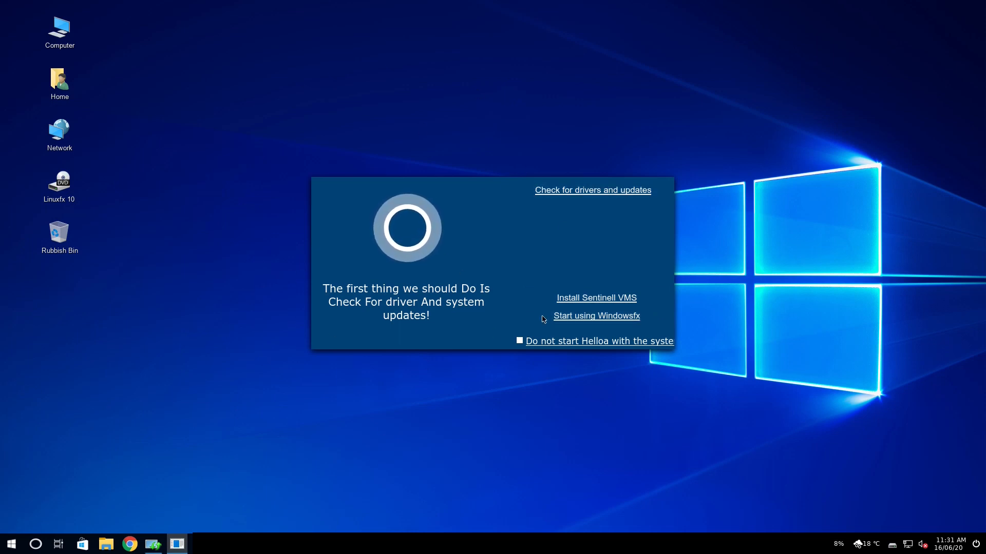
# Close the Helloa welcome window.
pyautogui.rightClick(179, 547)
pyautogui.click(171, 541)
pyautogui.moveTo(173, 543)
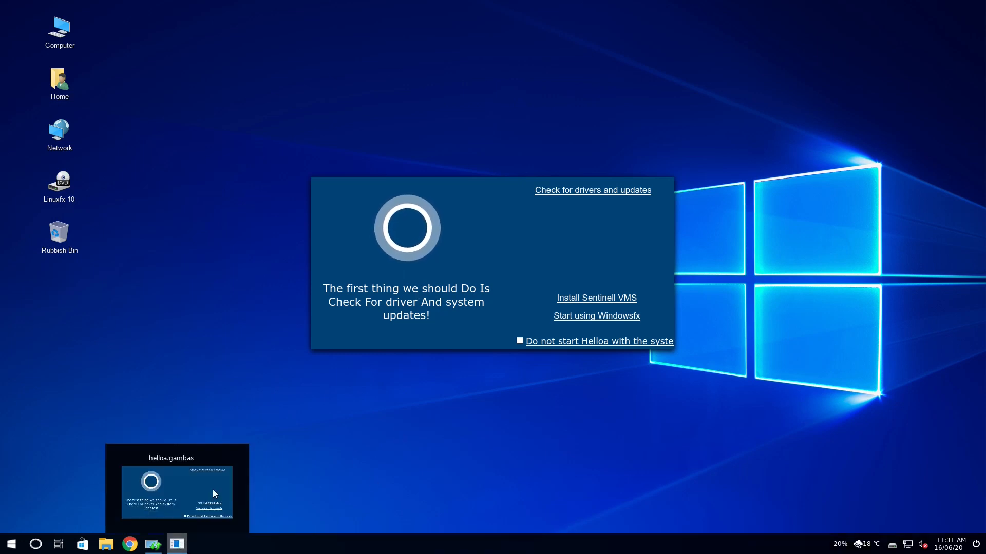
pyautogui.click(231, 455)
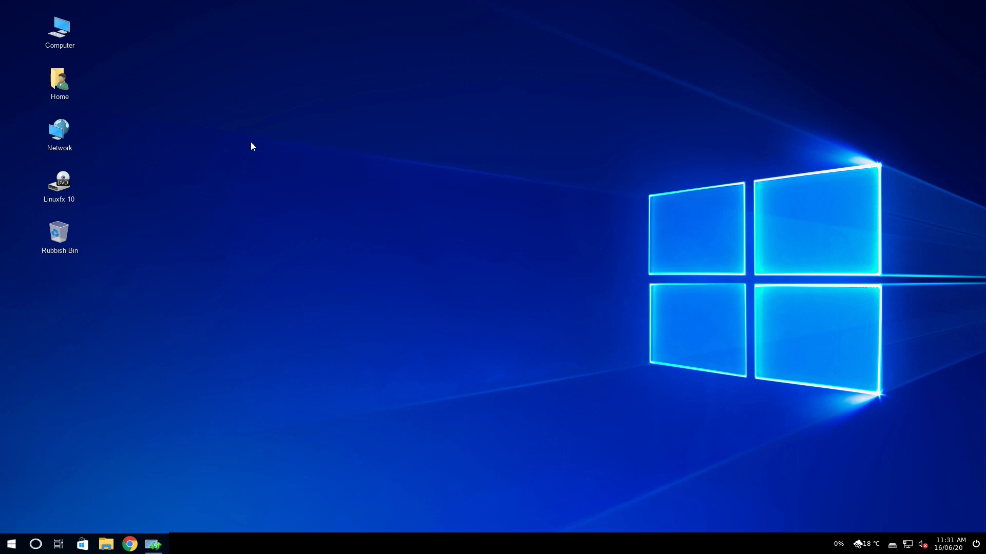
# Browse the application categories and search the application menu for "dis", closing the menu without launching anything.
pyautogui.click(11, 544)
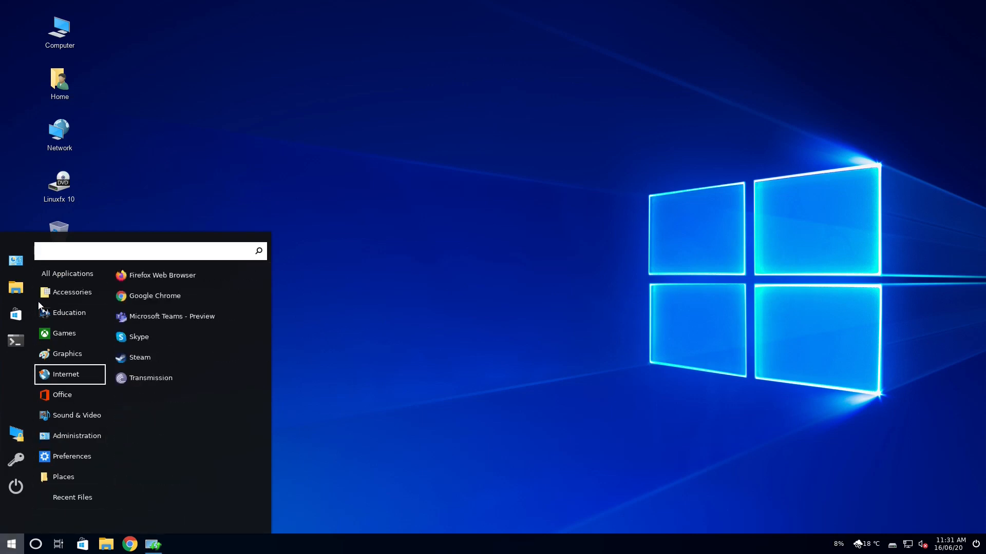
pyautogui.moveTo(50, 282)
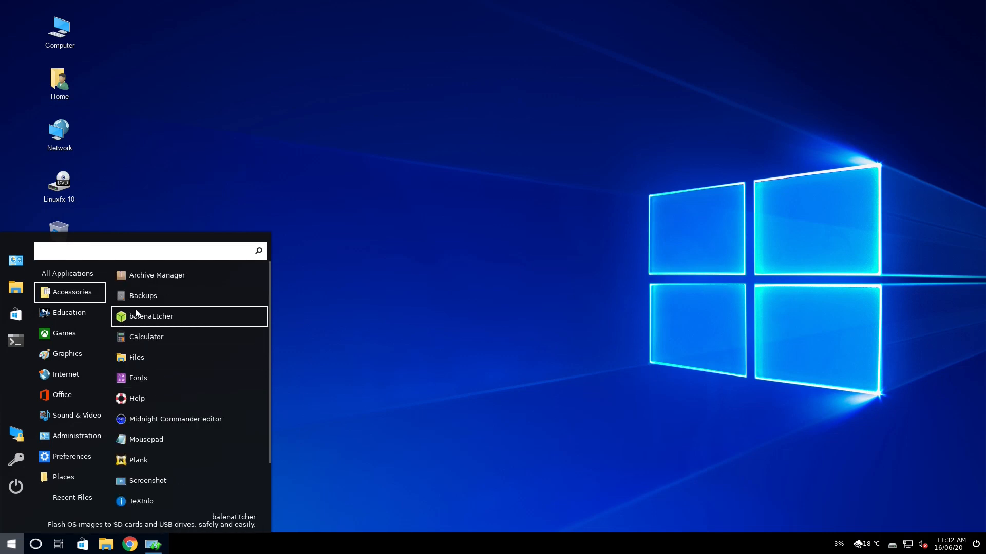
pyautogui.write('dis')
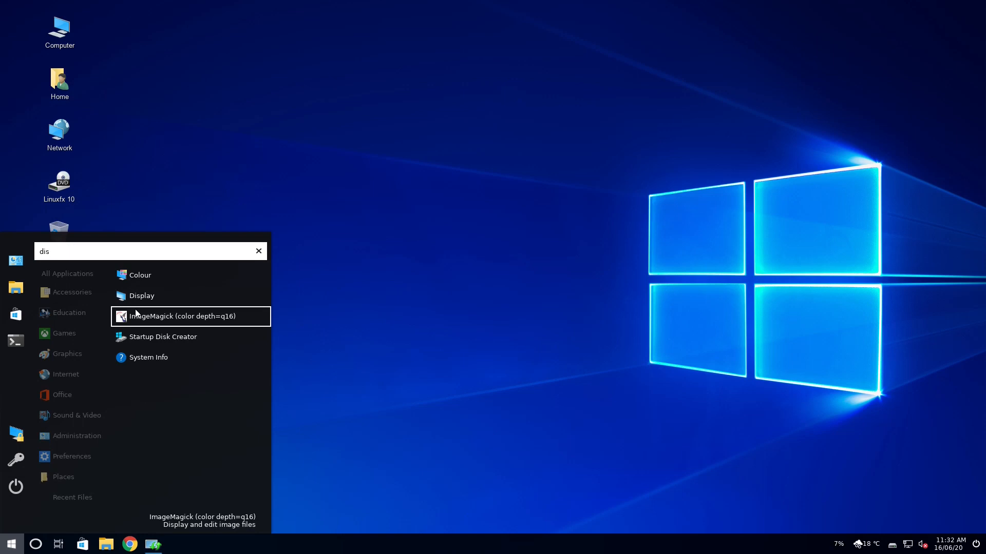
pyautogui.click(9, 546)
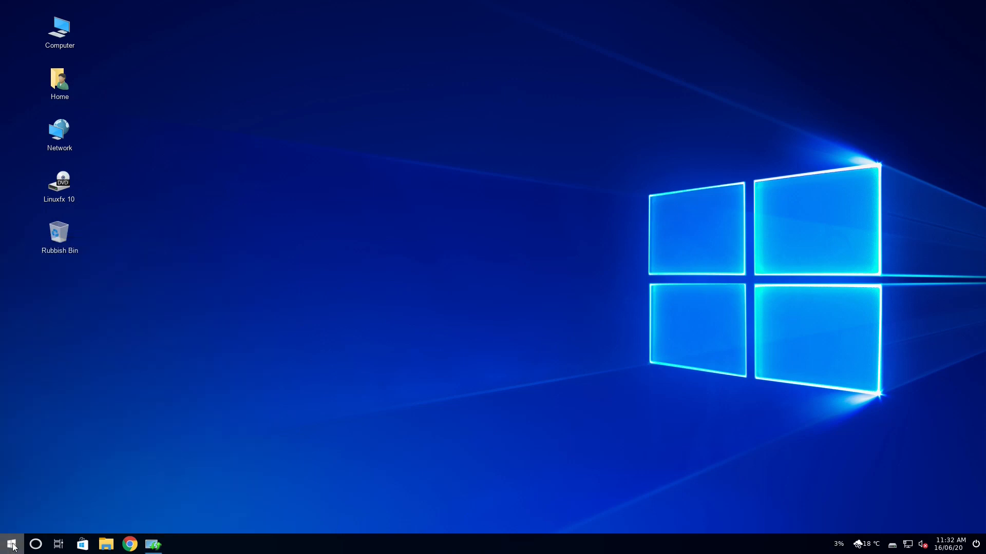
# Launch Winetricks from the Accessories applications.
pyautogui.click(9, 546)
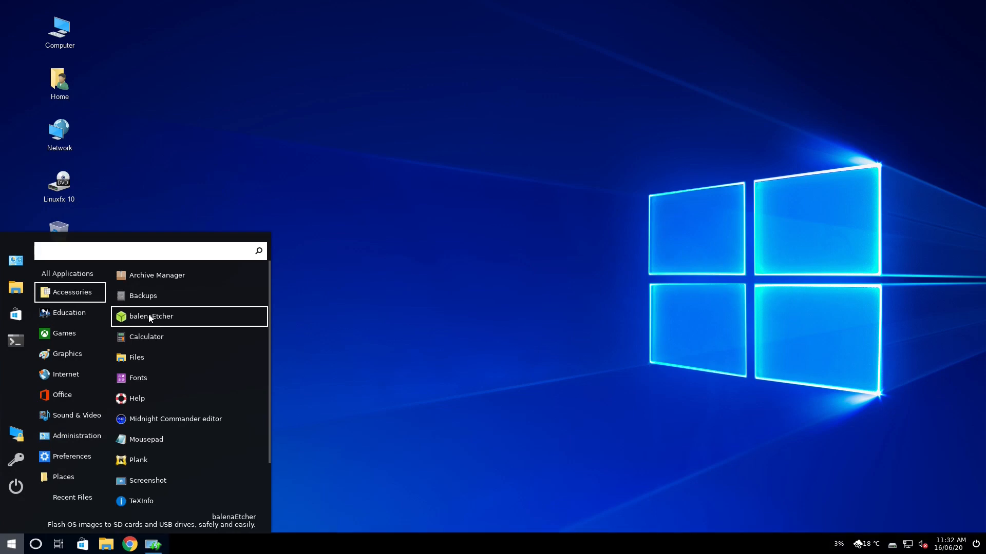
pyautogui.scroll(-3, 135, 483)
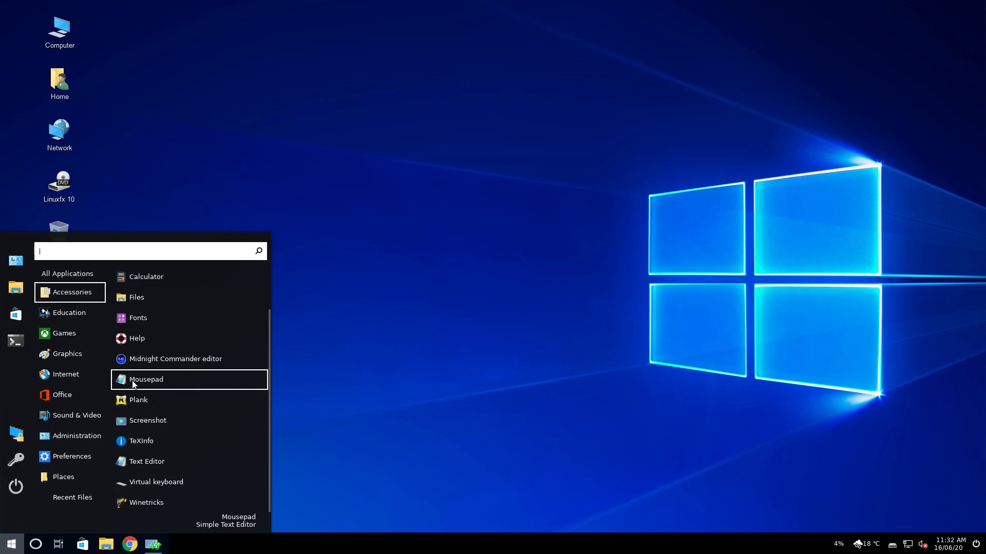
pyautogui.click(156, 511)
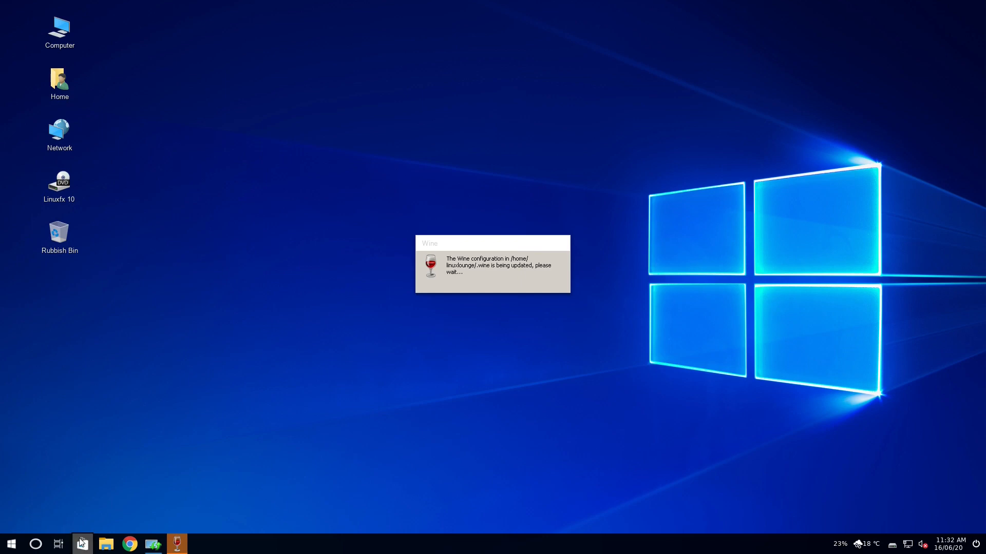
pyautogui.moveTo(171, 541)
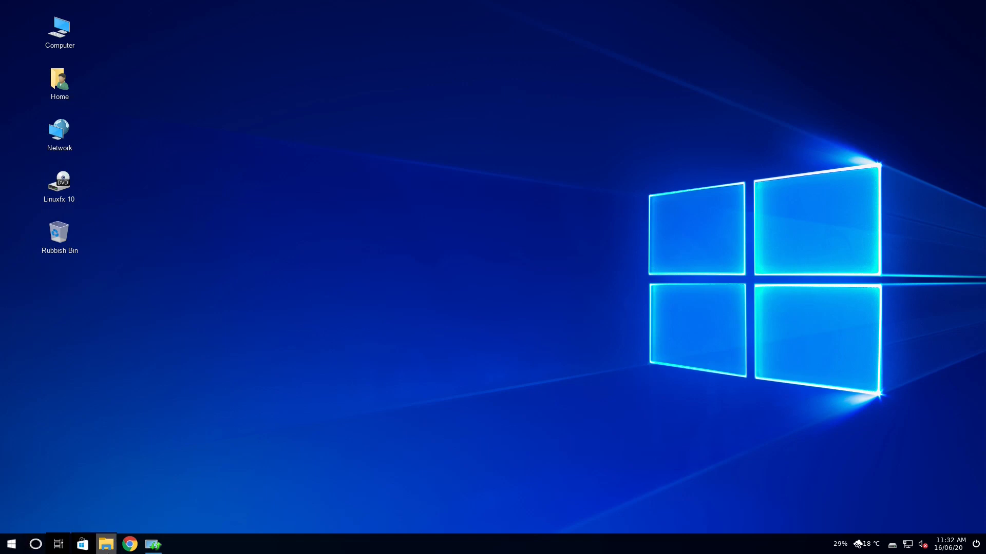
# Open the software store and look through its recommended applications and categories.
pyautogui.click(82, 545)
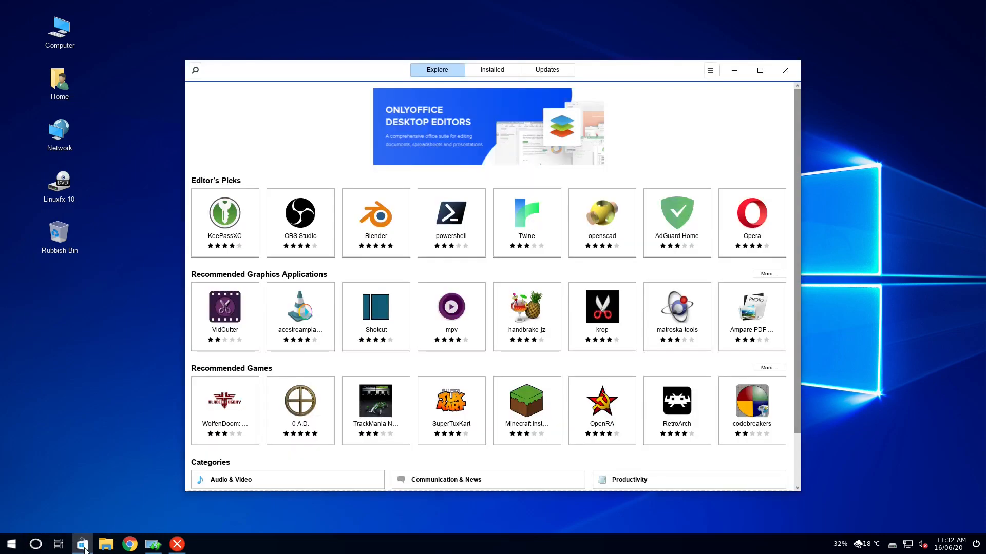
pyautogui.scroll(-2, 482, 225)
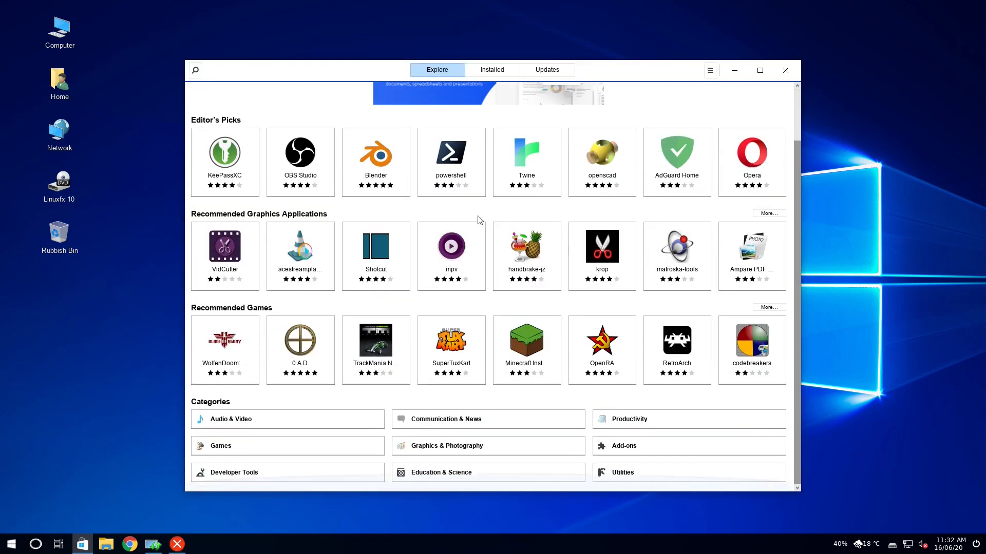
# Close the software store and dismiss the Winetricks notice about the 64-bit WINEPREFIX.
pyautogui.scroll(2, 479, 220)
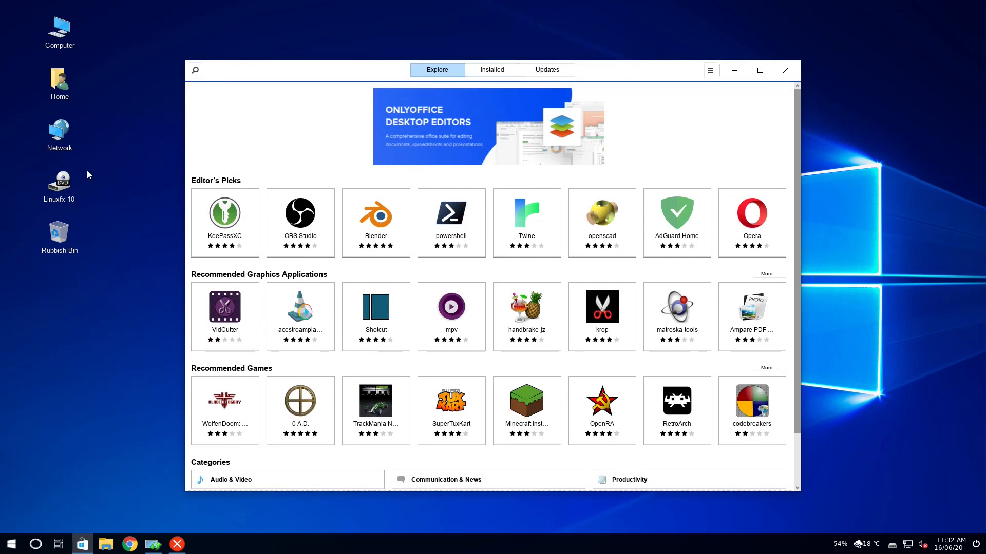
pyautogui.click(787, 69)
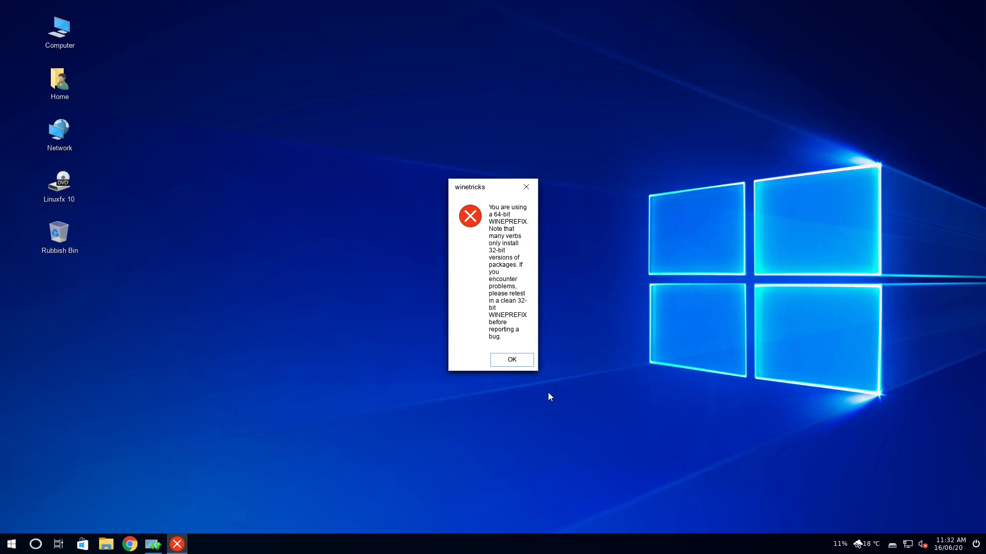
pyautogui.click(510, 361)
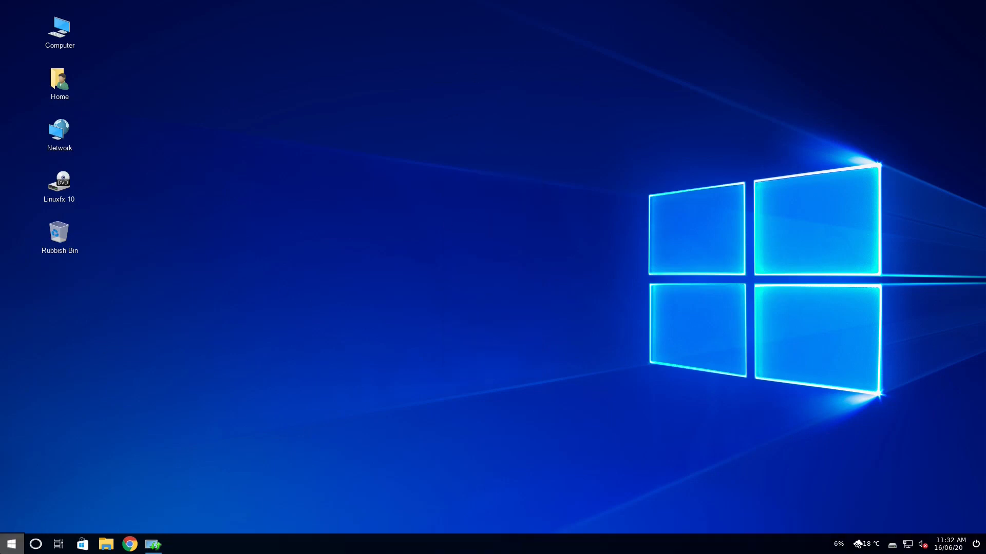
# Launch the Midnight Commander editor from the Accessories applications, view it briefly and close its terminal window.
pyautogui.click(3, 549)
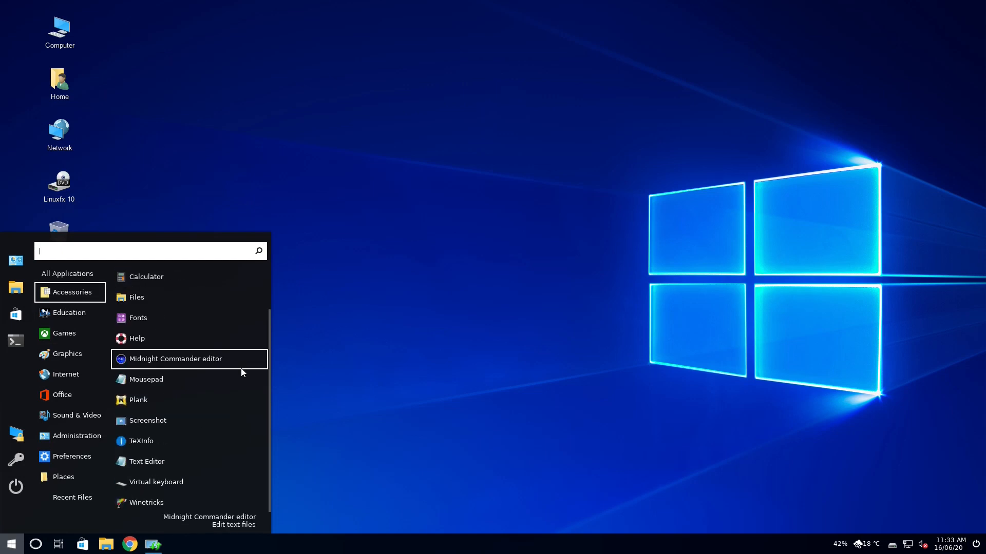
pyautogui.click(220, 359)
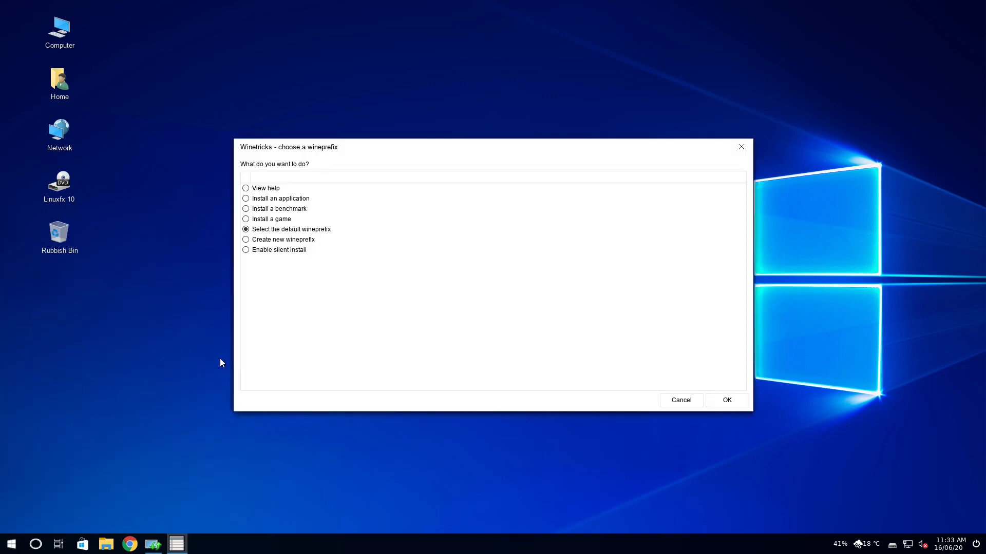
pyautogui.moveTo(498, 164); pyautogui.dragTo(411, 123)
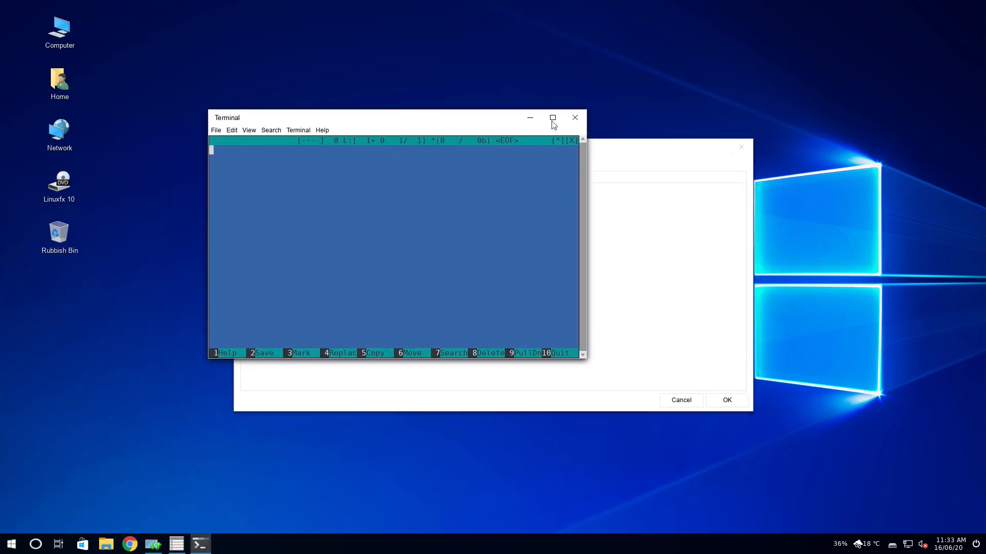
pyautogui.click(574, 117)
# Launch the Plank dock from the Accessories applications and close the Winetricks wineprefix window.
pyautogui.click(11, 543)
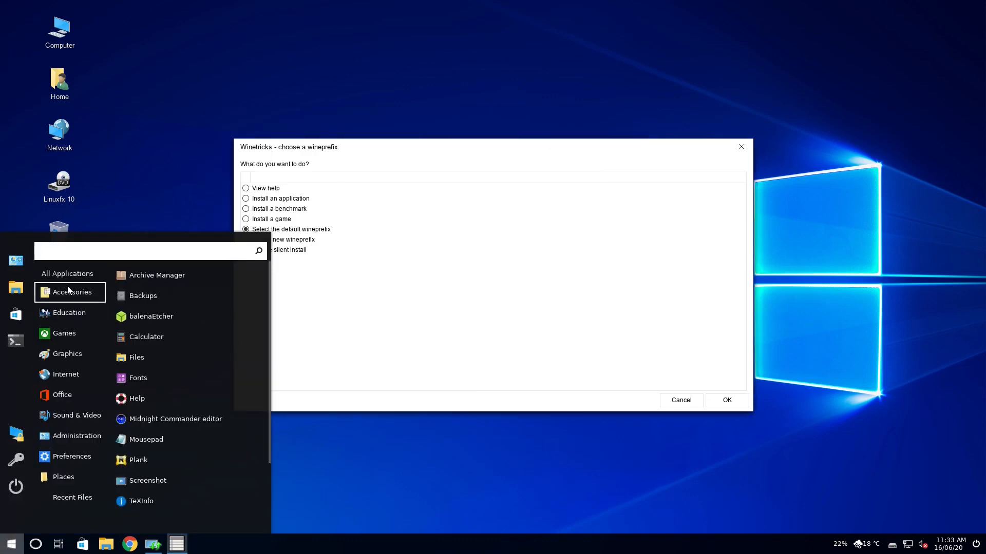
pyautogui.scroll(-3, 180, 334)
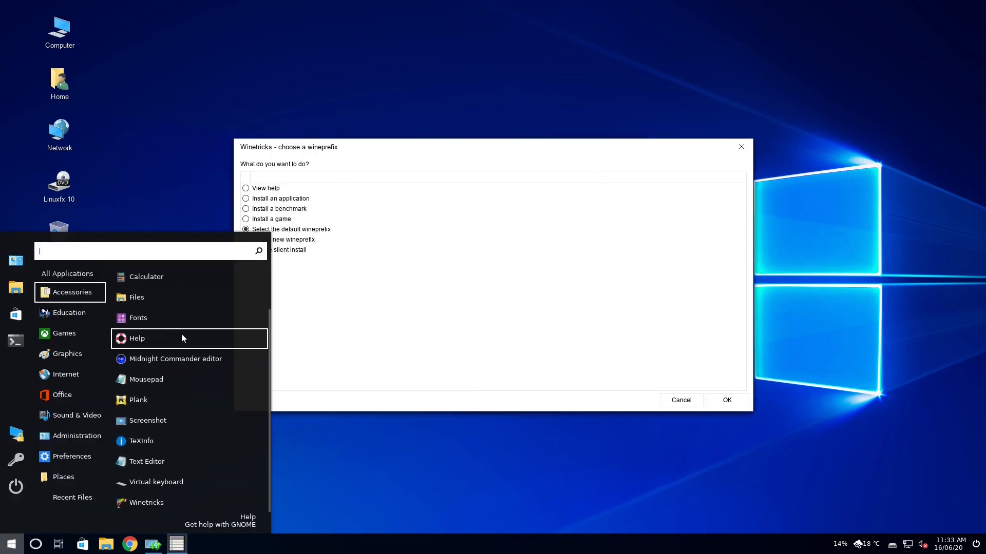
pyautogui.click(160, 403)
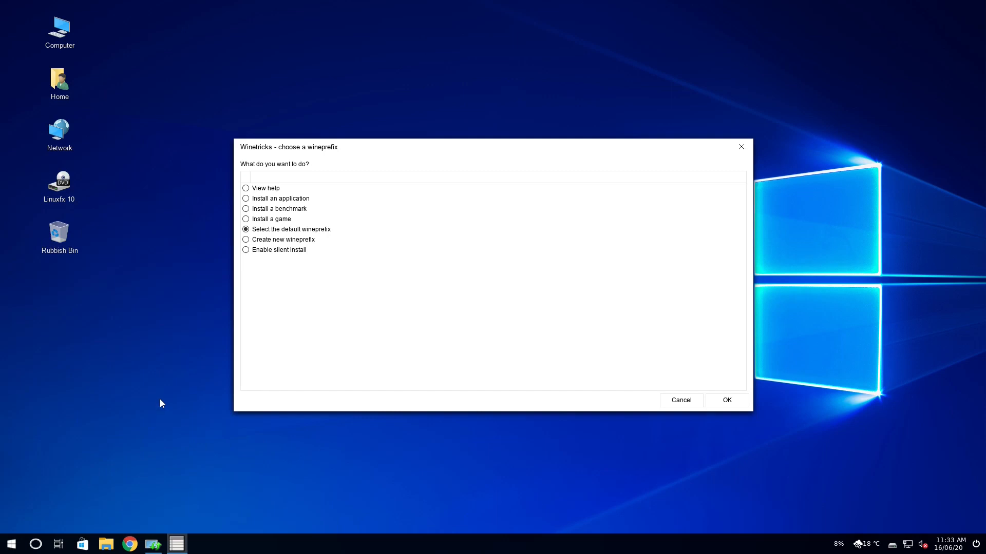
pyautogui.rightClick(664, 506)
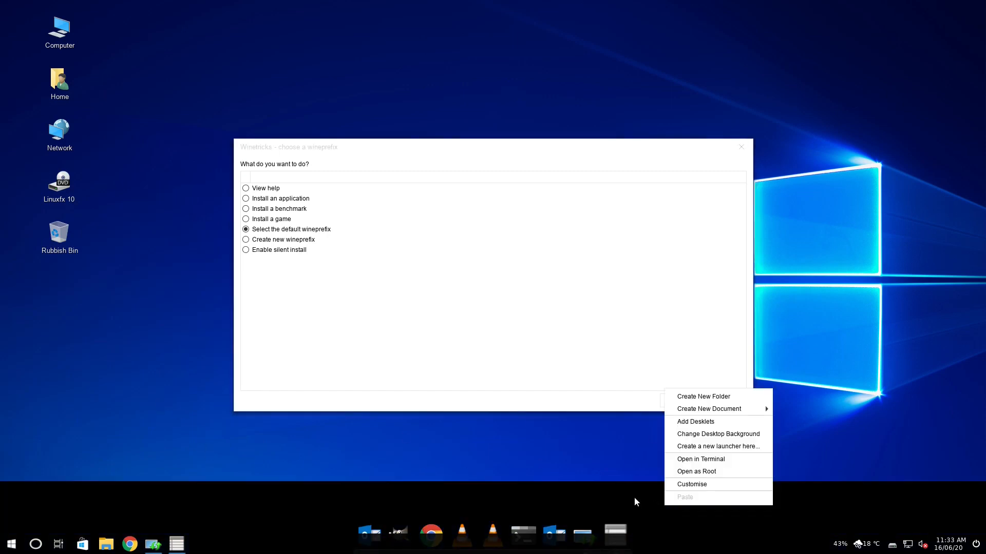
pyautogui.click(596, 516)
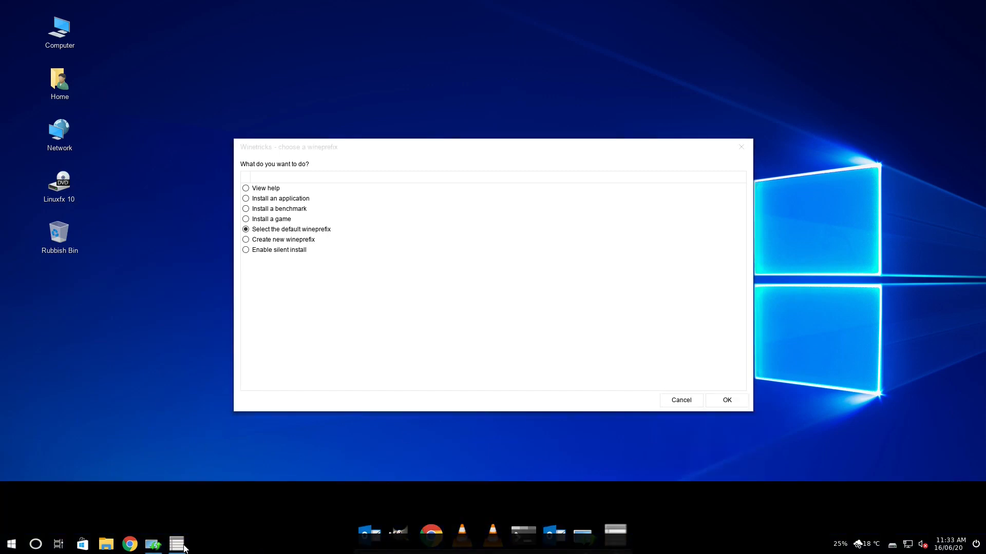
pyautogui.moveTo(177, 544)
pyautogui.click(229, 452)
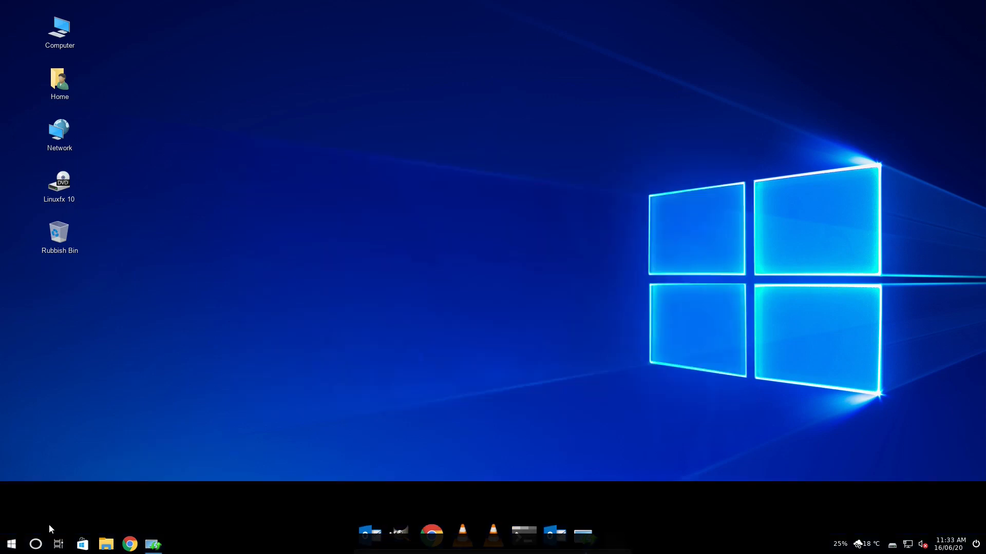
# Open the Text Editor from the Accessories applications, restore its maximized window to a smaller size and close it.
pyautogui.click(11, 544)
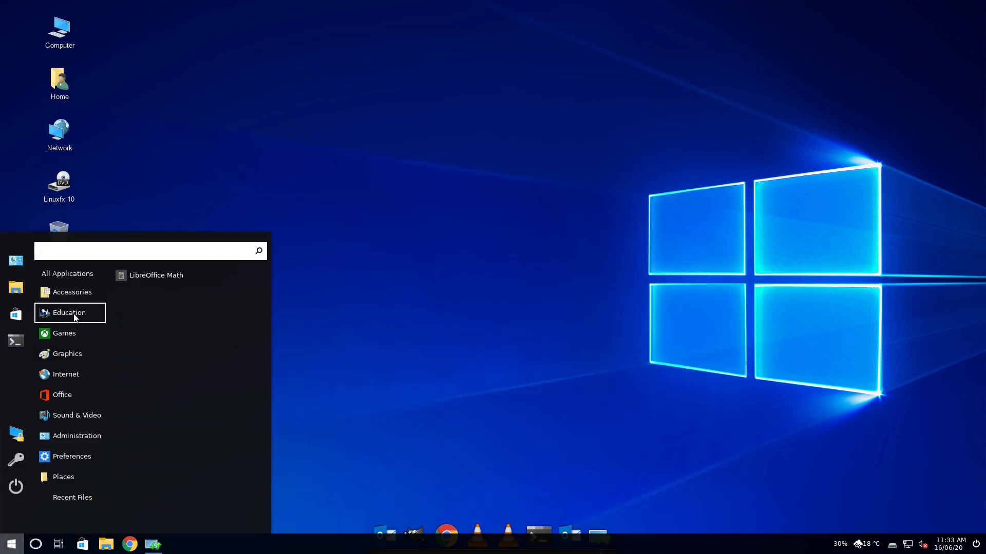
pyautogui.scroll(-2, 176, 362)
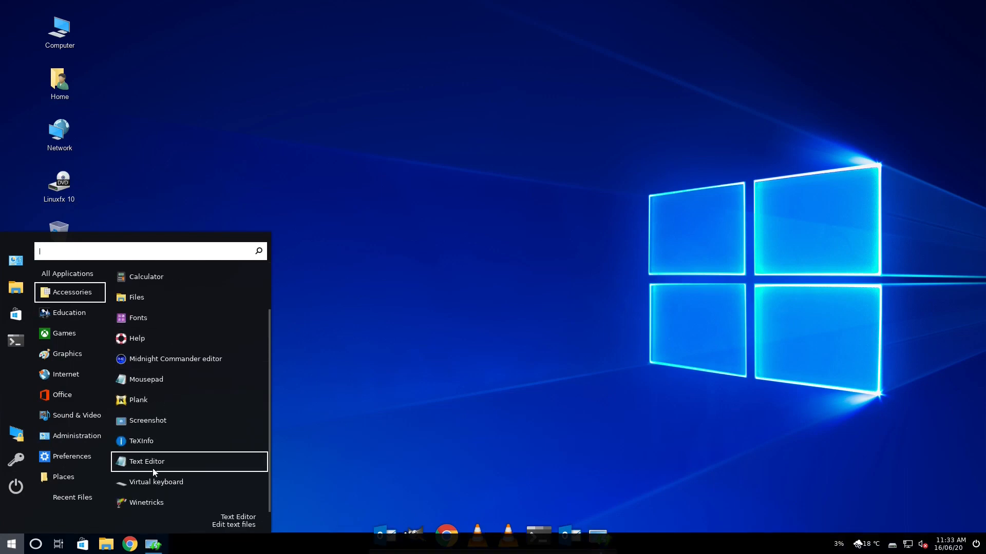
pyautogui.scroll(2, 154, 465)
pyautogui.scroll(-2, 157, 463)
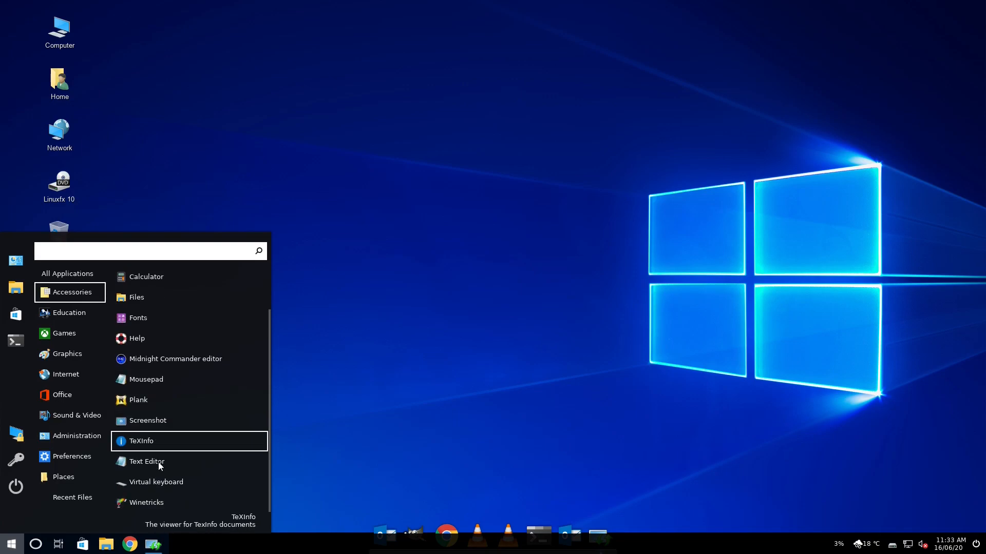
pyautogui.click(158, 462)
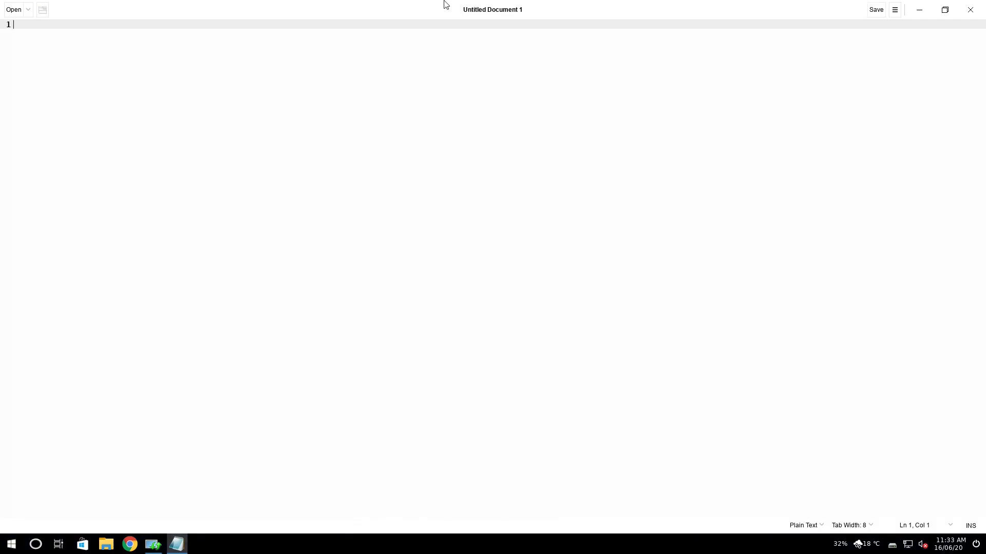
pyautogui.moveTo(444, 1)
pyautogui.doubleClick(558, 8)
pyautogui.click(750, 122)
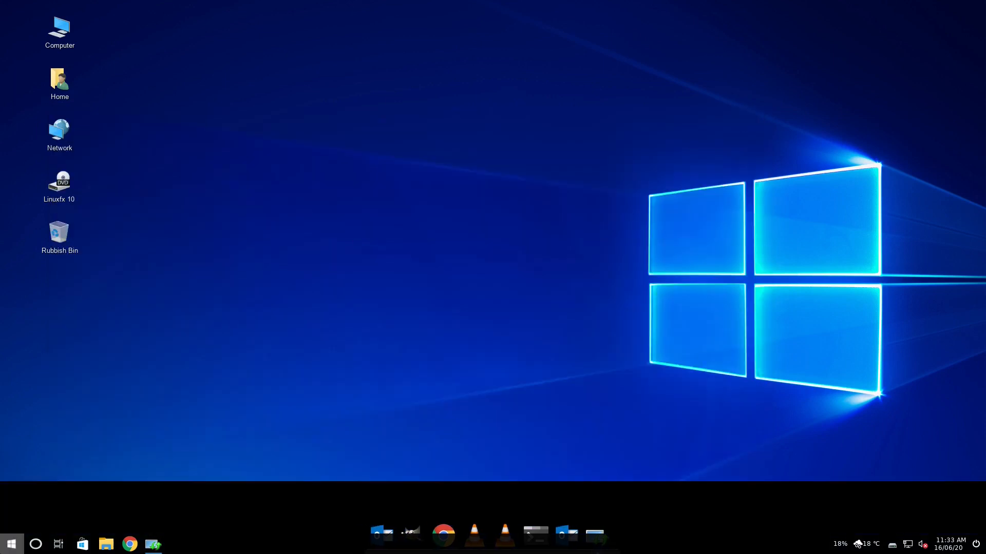
# Examine the applications offered in the Education, Games, Graphics, Internet, Office, Sound & Video and Administration categories.
pyautogui.click(11, 544)
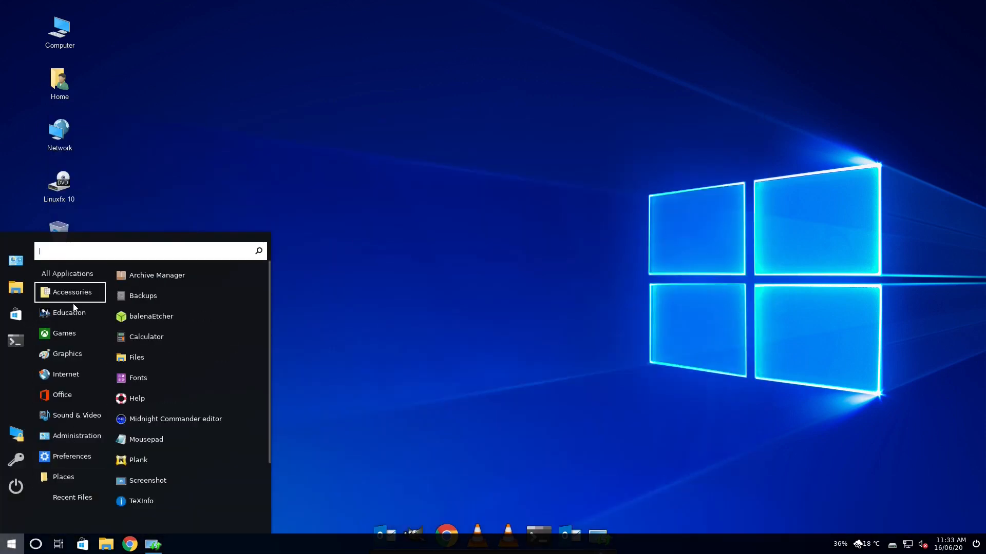
pyautogui.moveTo(70, 311)
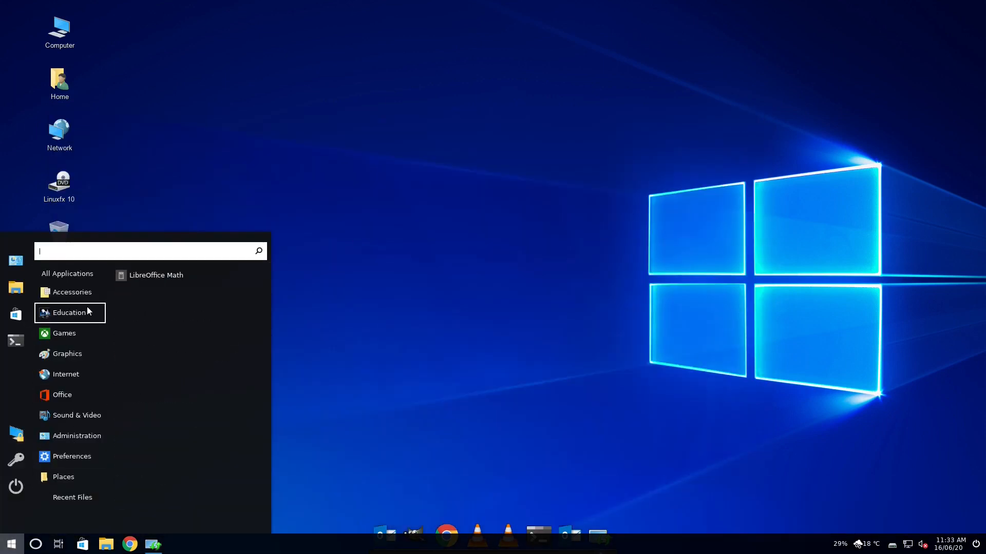
pyautogui.moveTo(80, 339)
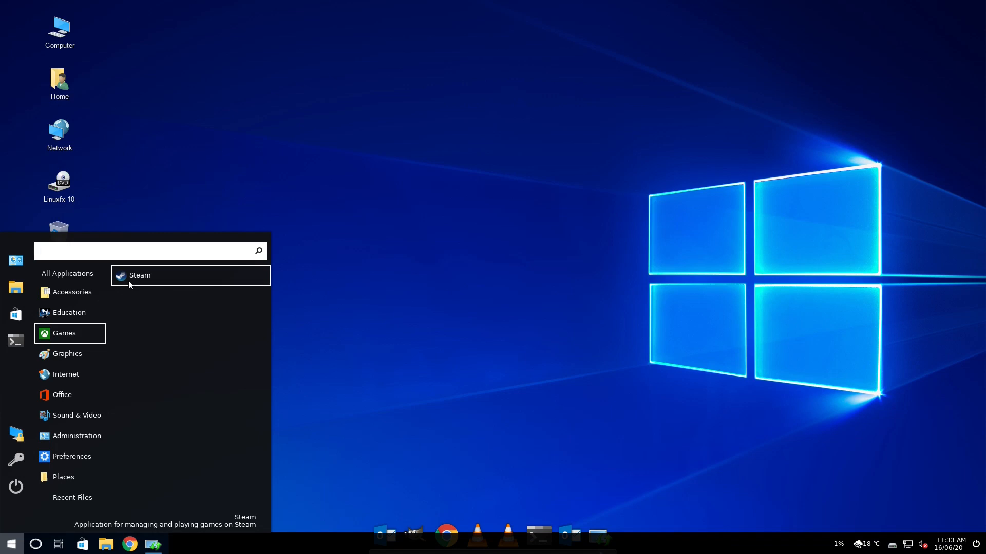
pyautogui.moveTo(58, 358)
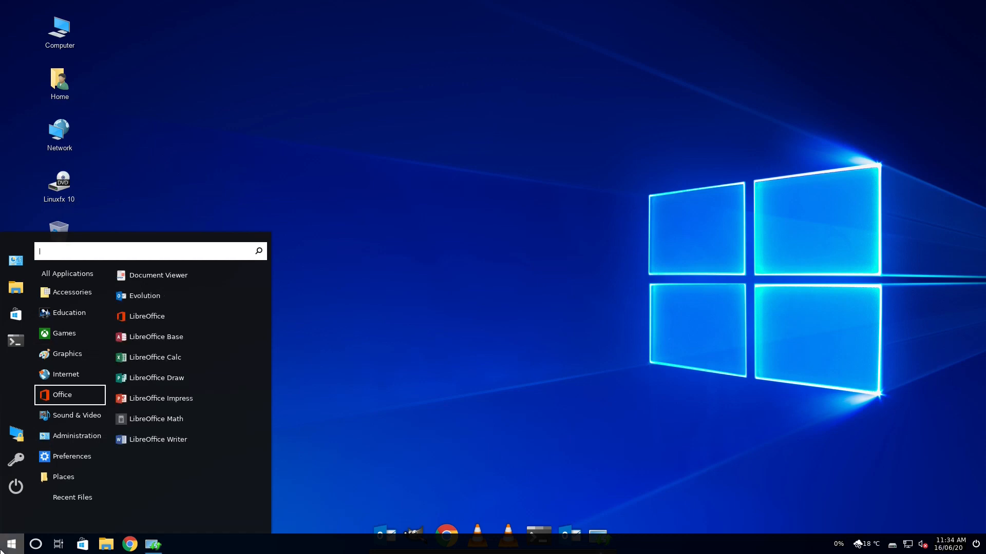
pyautogui.moveTo(77, 373)
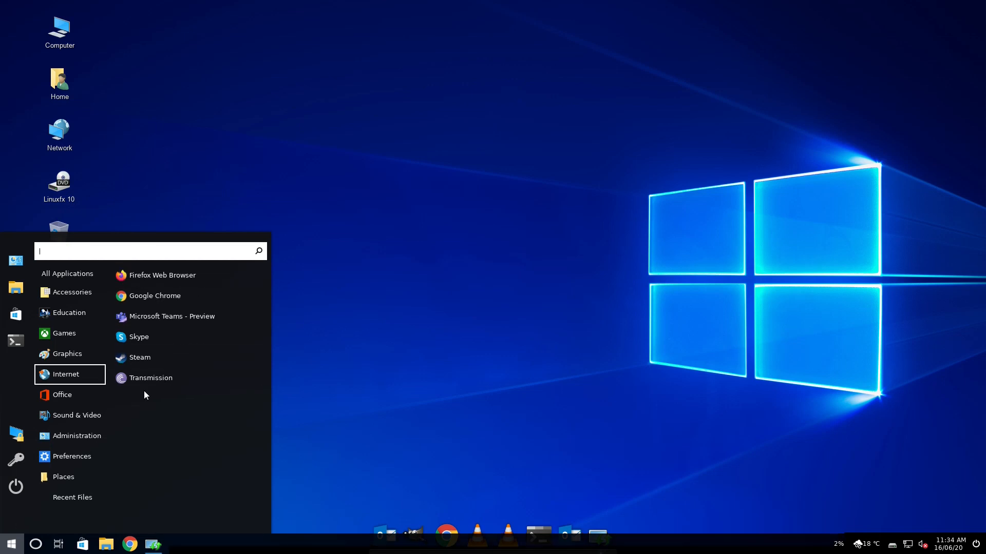
pyautogui.moveTo(103, 395)
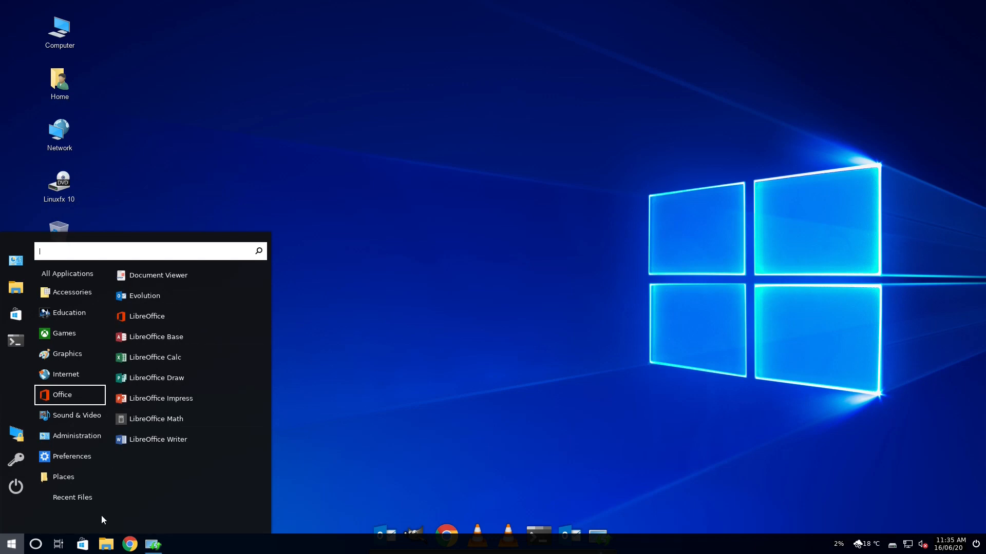
pyautogui.click(88, 416)
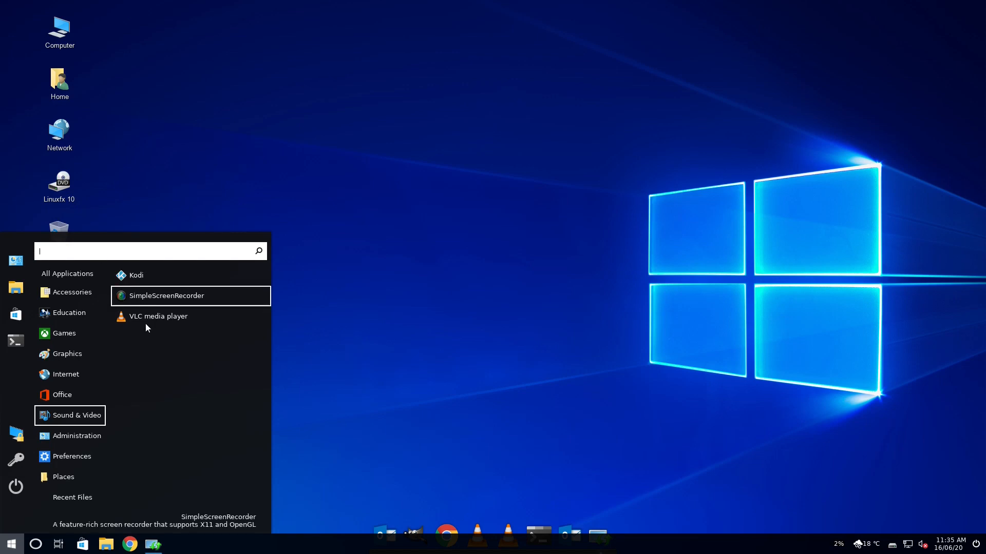
pyautogui.click(82, 438)
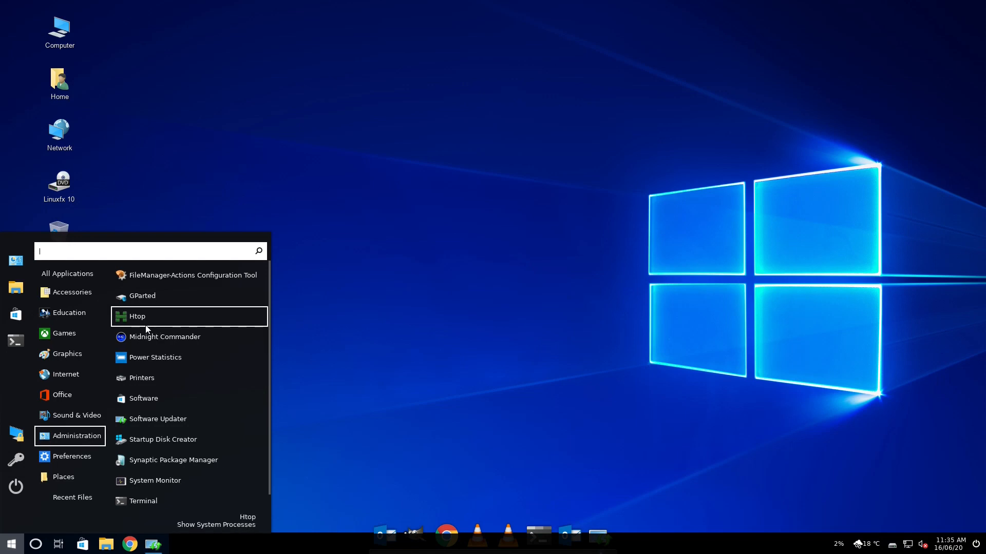
pyautogui.scroll(-1, 145, 322)
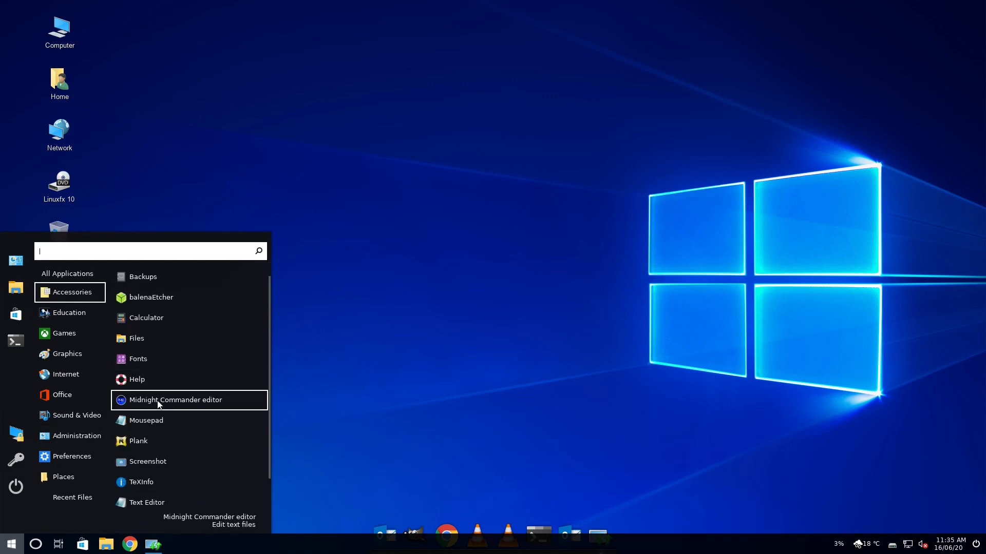
pyautogui.moveTo(57, 439)
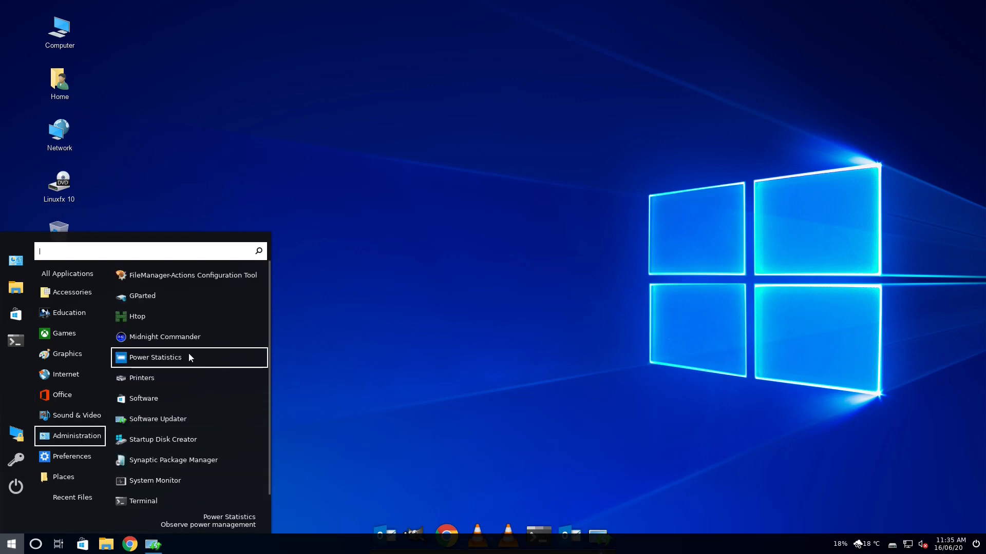
pyautogui.scroll(-1, 185, 344)
pyautogui.scroll(1, 169, 333)
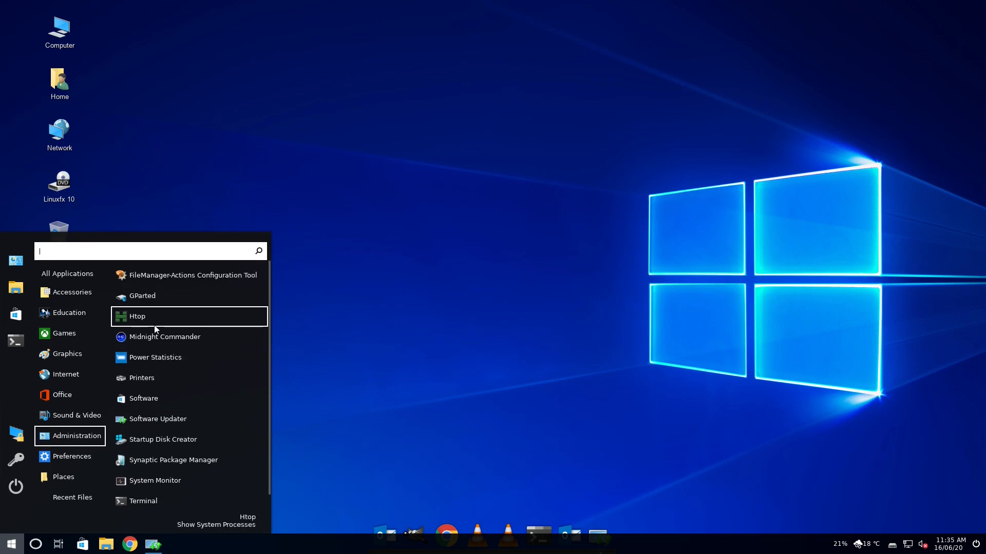
pyautogui.scroll(-1, 151, 345)
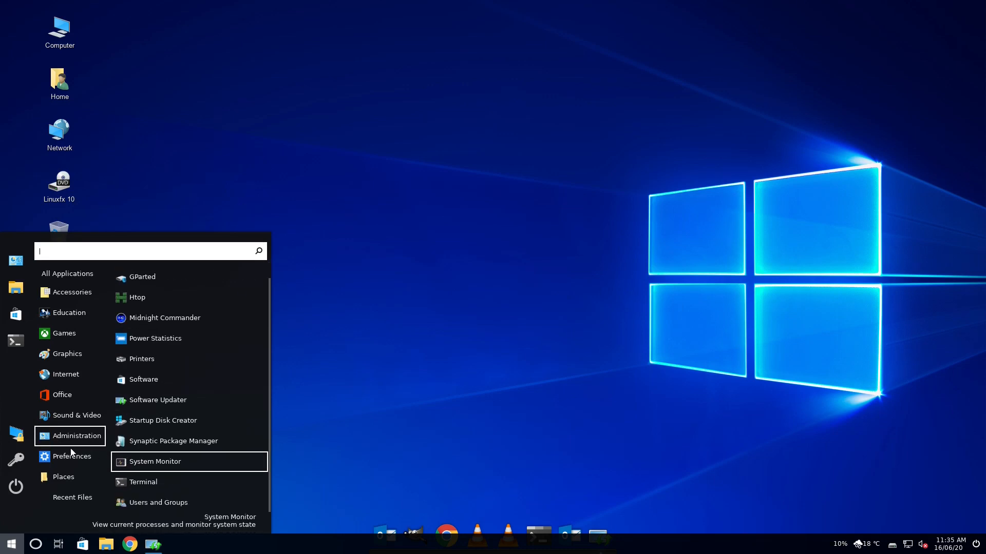
# Look through the Preferences applications and open the Themes settings.
pyautogui.scroll(-10, 159, 321)
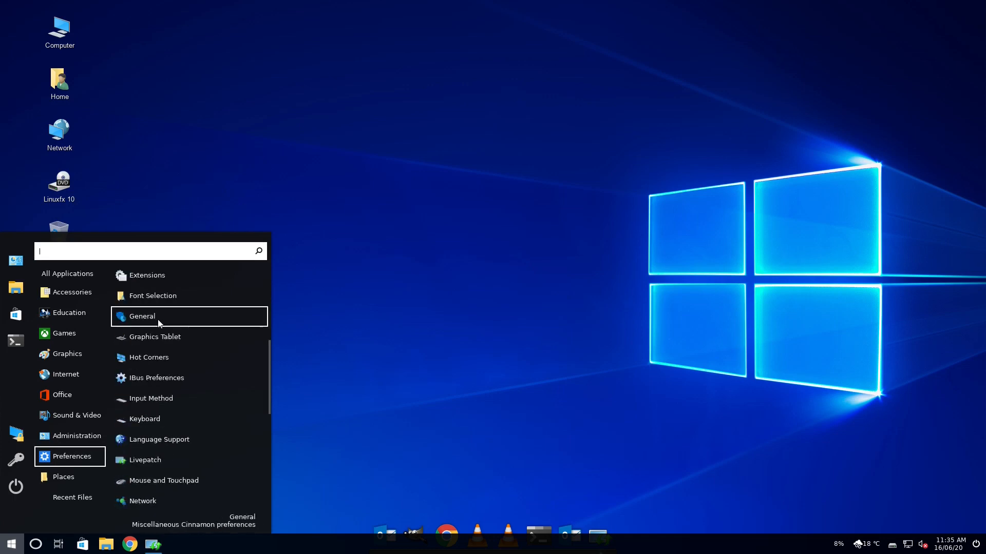
pyautogui.scroll(-4, 159, 328)
pyautogui.scroll(15, 169, 315)
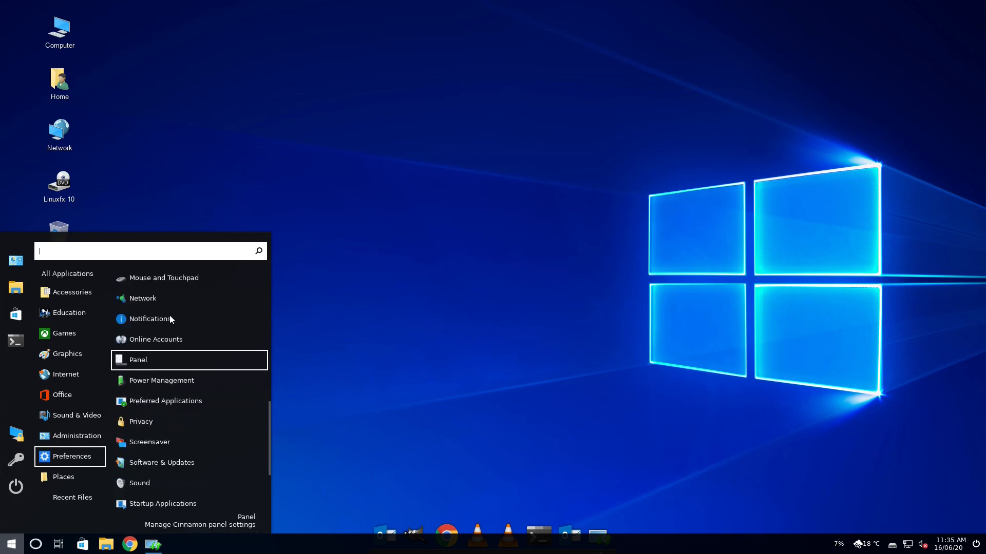
pyautogui.scroll(3, 201, 363)
pyautogui.scroll(-10, 199, 364)
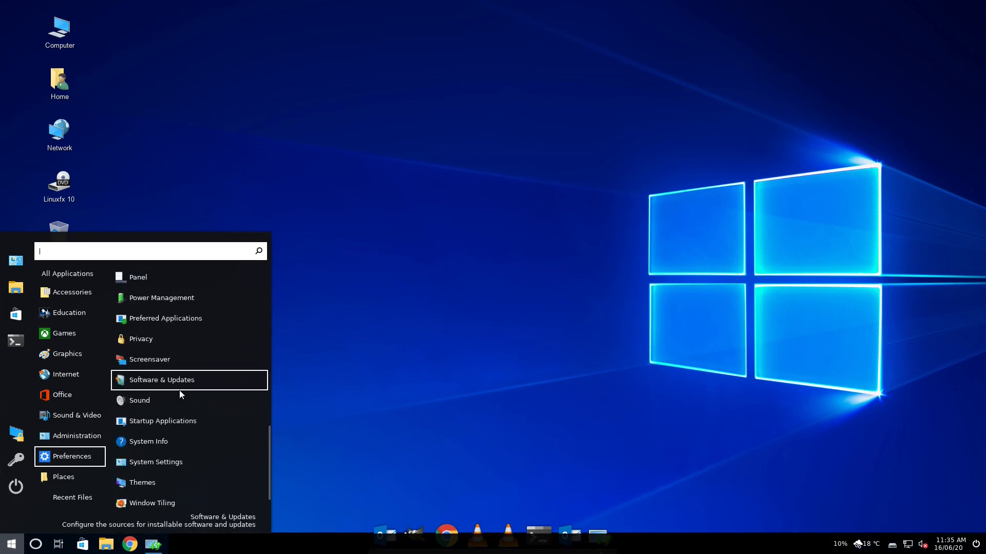
pyautogui.click(140, 434)
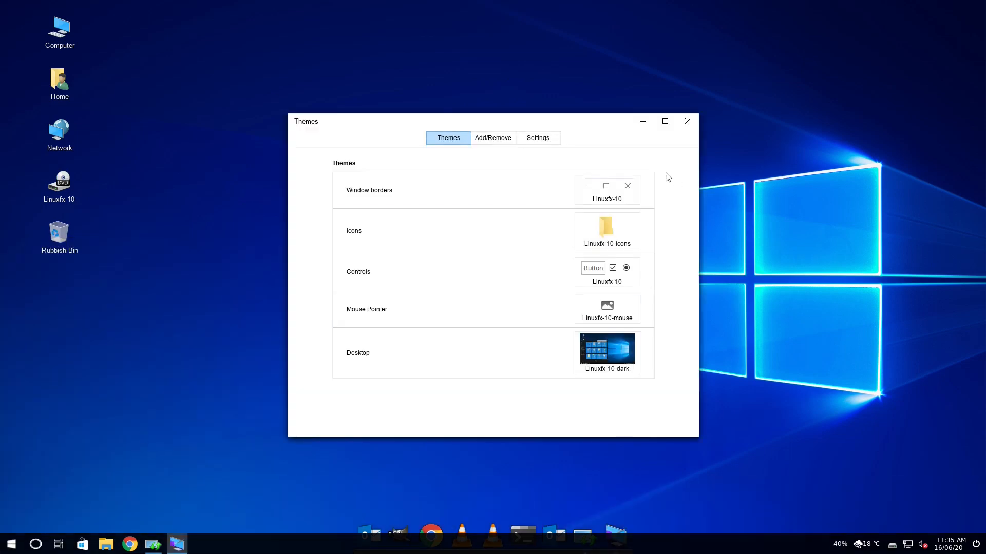
# Set both the window borders and the controls theme to Linuxfx-10-dark.
pyautogui.click(607, 189)
pyautogui.click(836, 194)
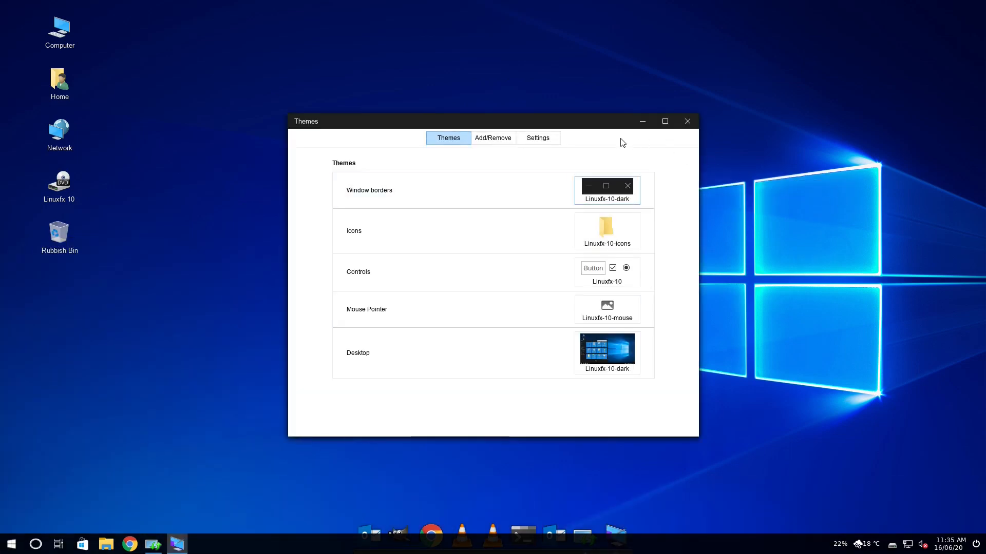
pyautogui.click(598, 275)
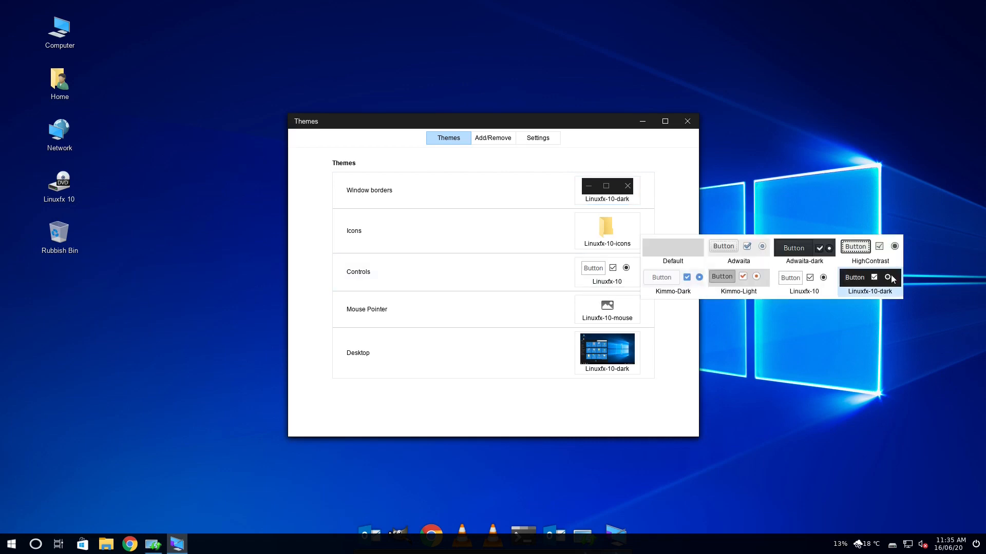
pyautogui.click(887, 285)
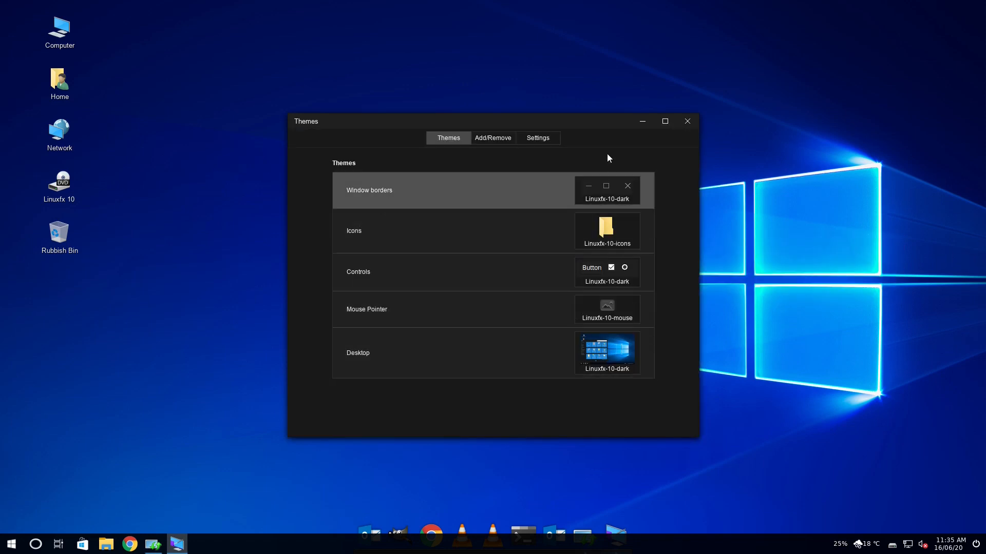
# Check the dark theme in the file manager's Home folder beside the Themes window, and close both windows.
pyautogui.moveTo(554, 116); pyautogui.dragTo(450, 75)
pyautogui.click(102, 551)
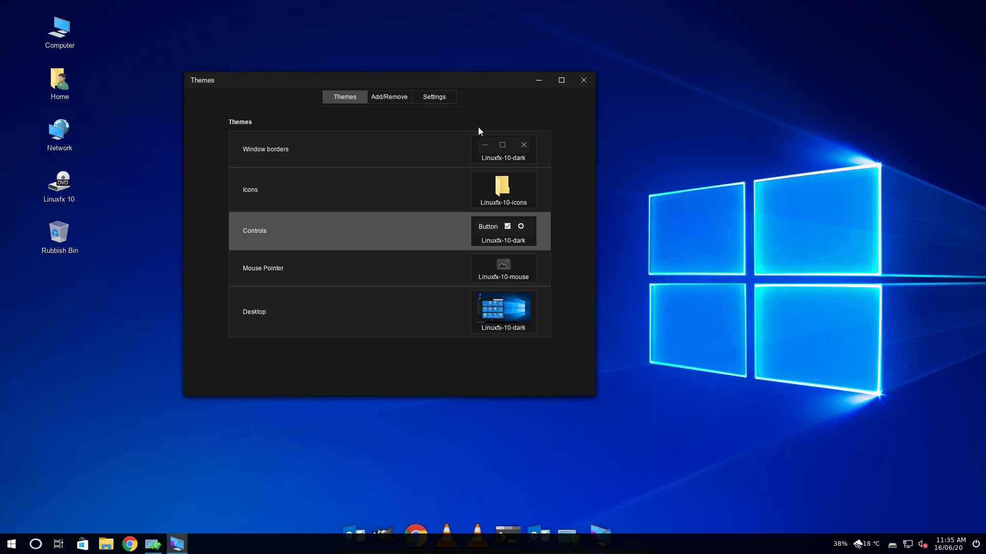
pyautogui.moveTo(776, 79); pyautogui.dragTo(501, 98)
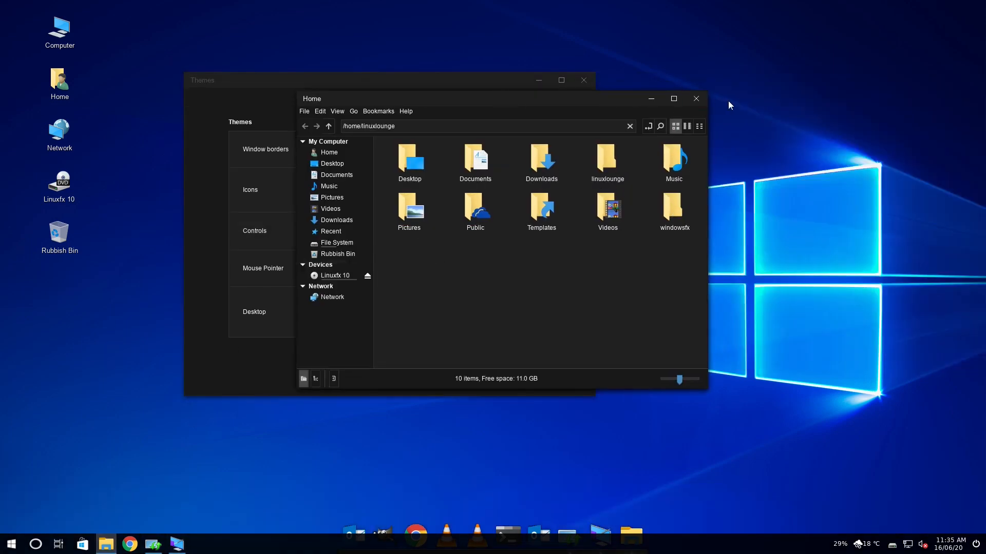
pyautogui.click(704, 99)
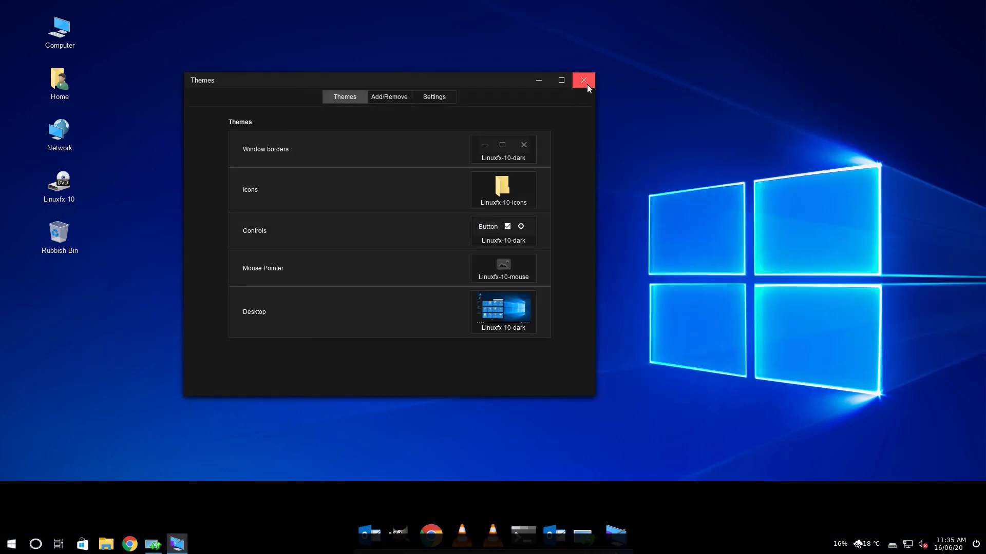
pyautogui.click(583, 81)
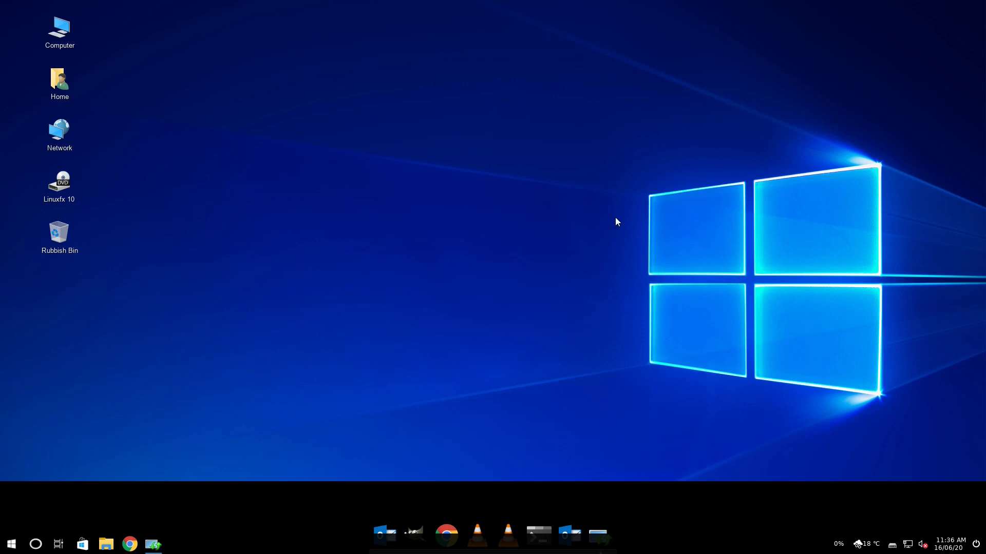
# Close the running update application through its entry in the Plank dock.
pyautogui.rightClick(591, 528)
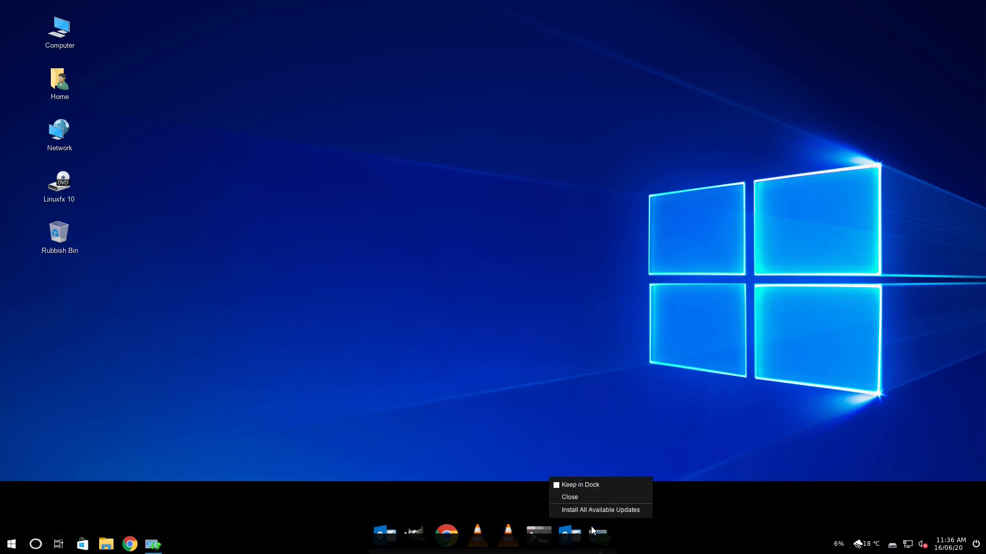
pyautogui.click(578, 496)
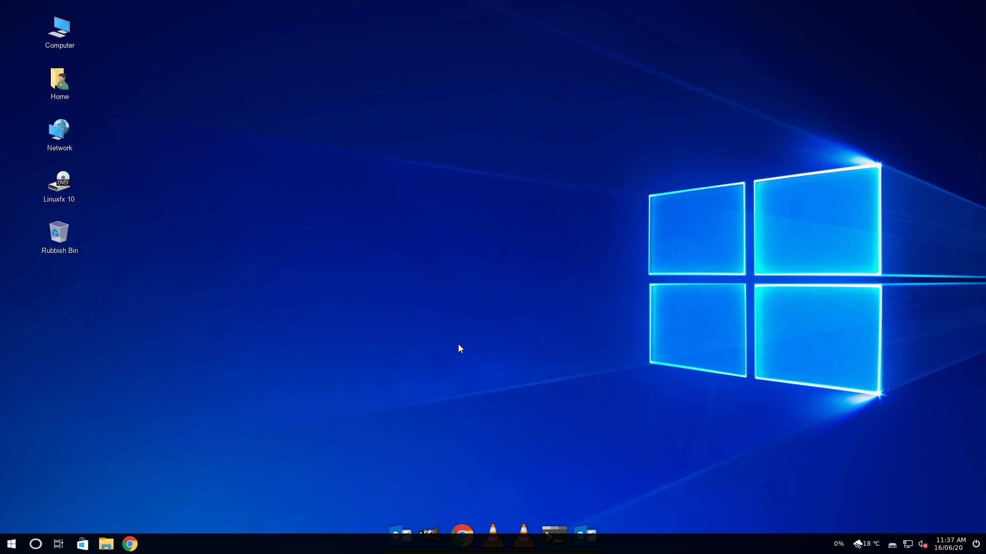
# Launch Google Chrome past its initial dialog to view the welcome page, and close the browser.
pyautogui.click(11, 544)
pyautogui.click(11, 543)
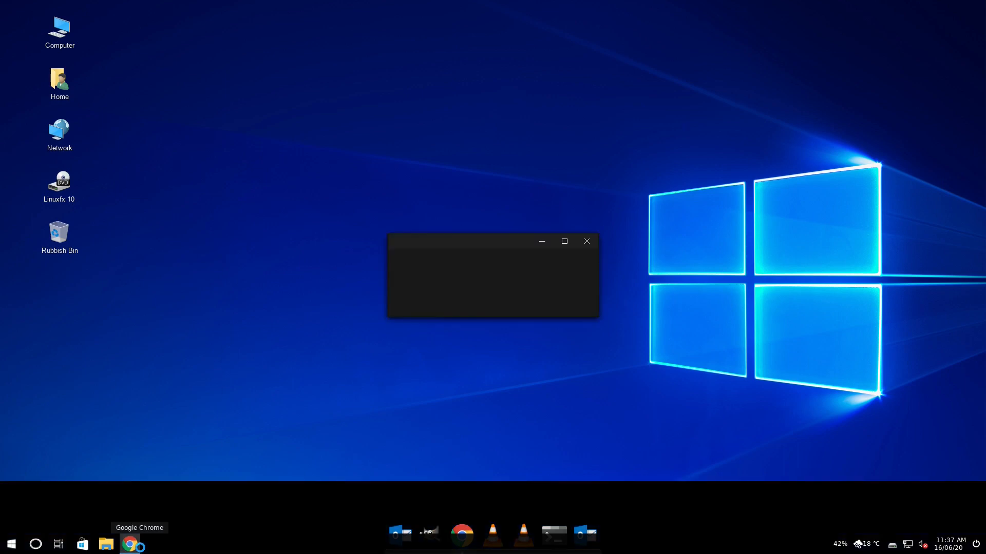
pyautogui.click(565, 304)
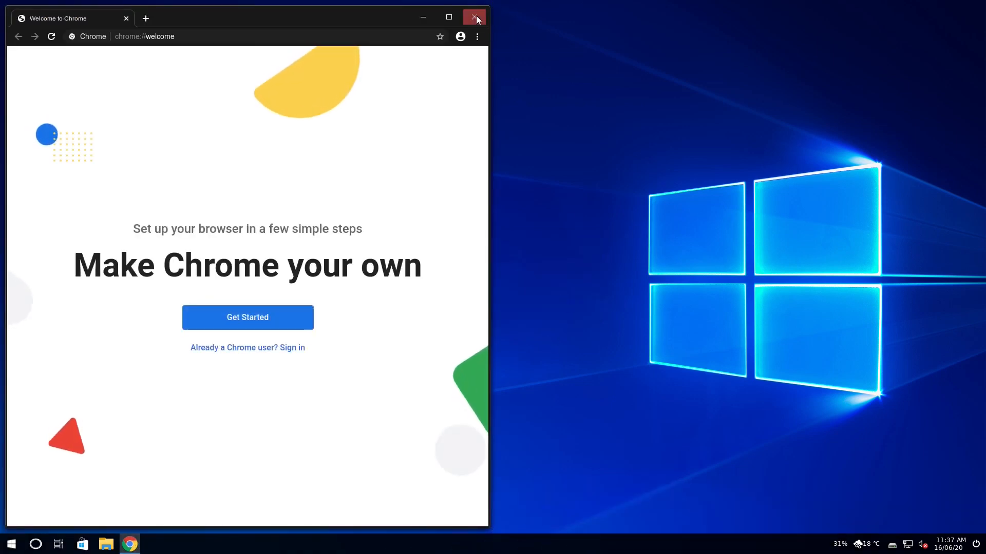
pyautogui.click(475, 15)
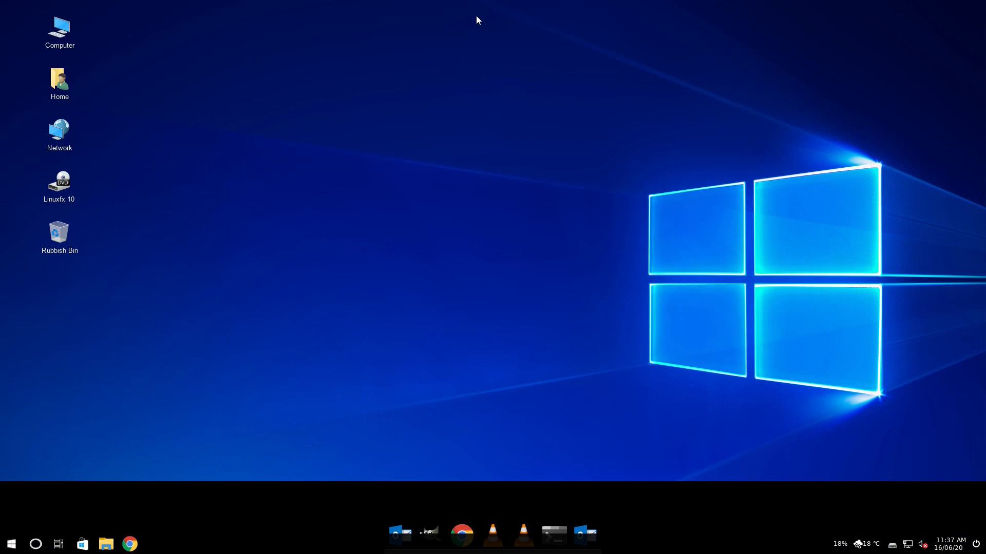